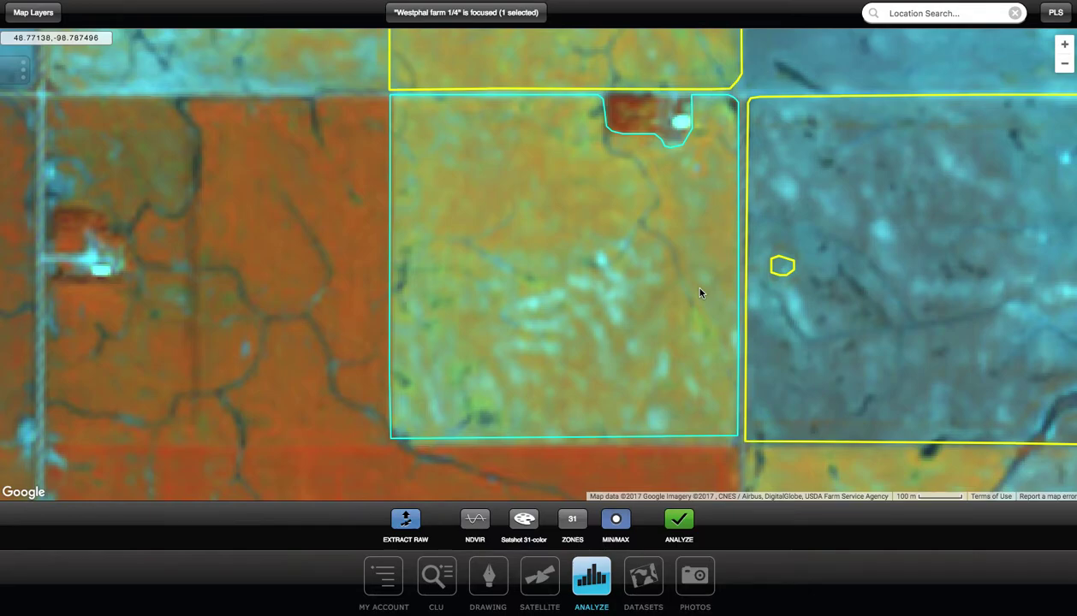
# Set the field analysis to the NDVI - Green index with the Satshot 31 colour palette.
pyautogui.click(537, 584)
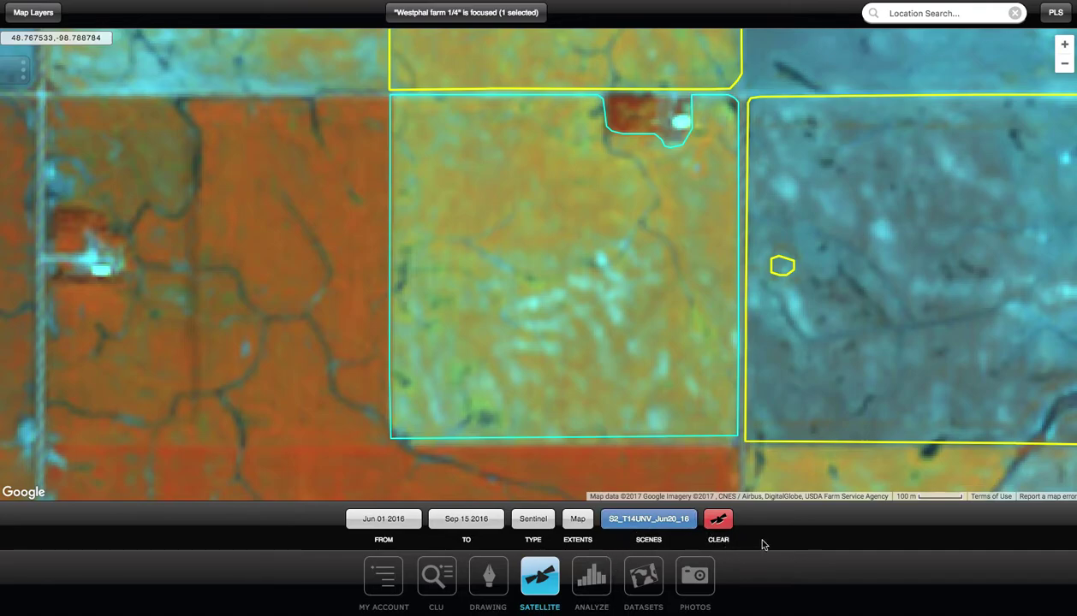
pyautogui.click(587, 586)
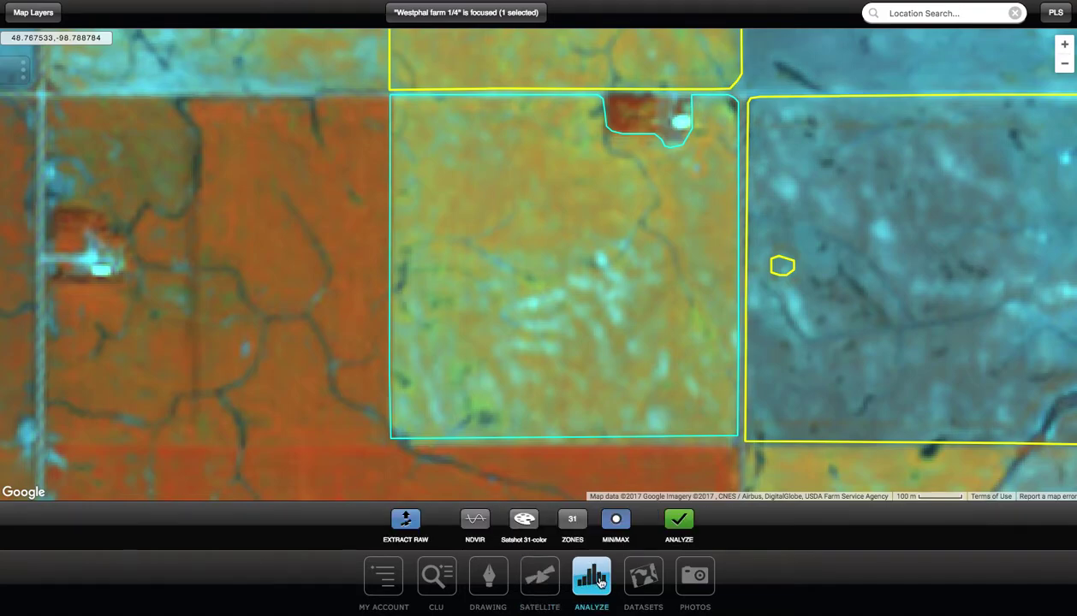
pyautogui.click(479, 520)
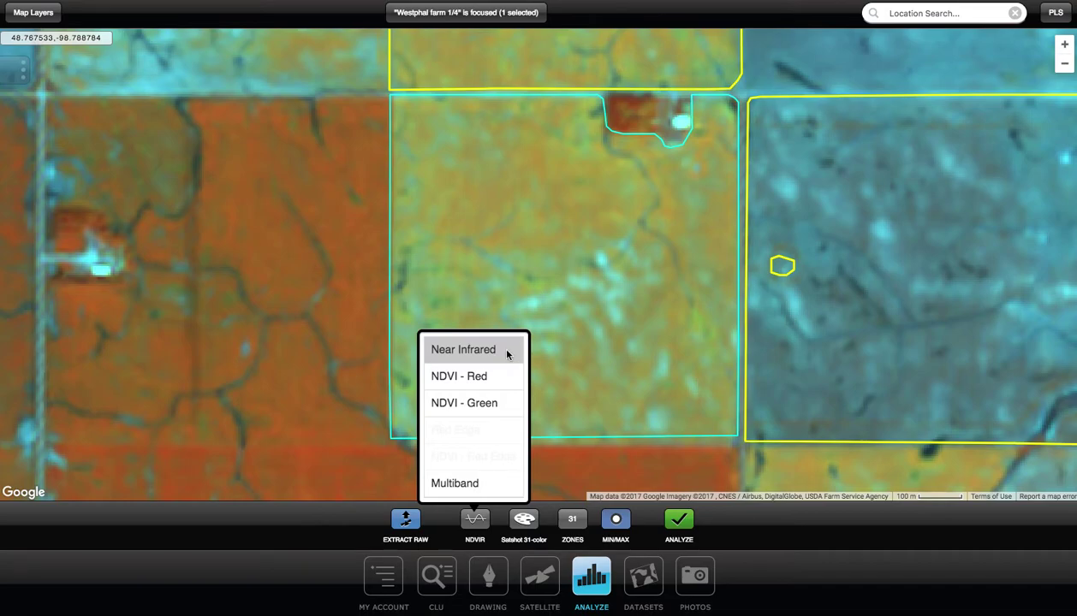
pyautogui.click(504, 412)
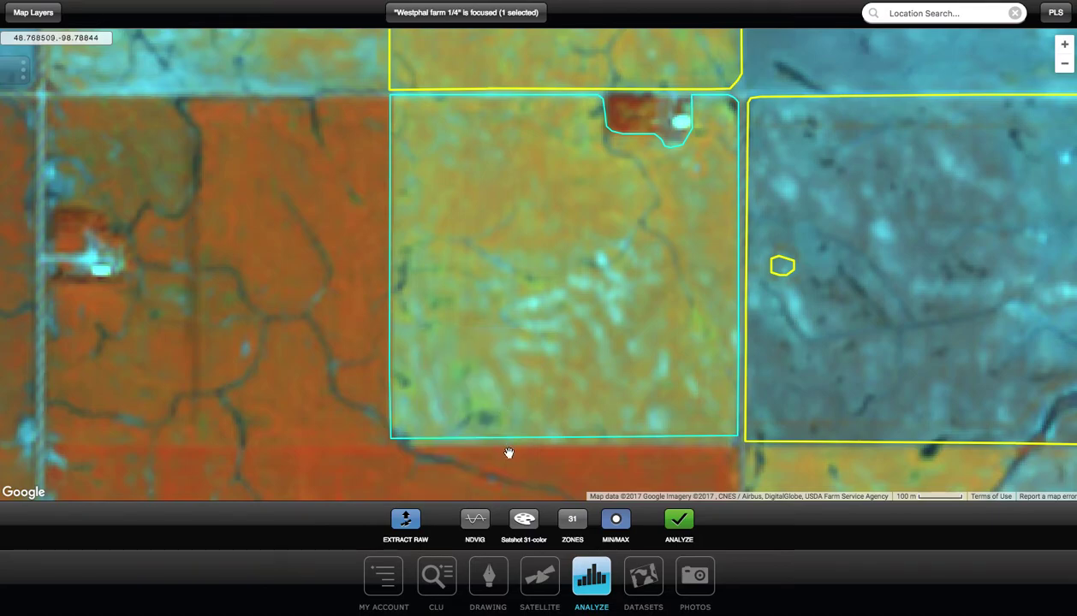
pyautogui.click(529, 525)
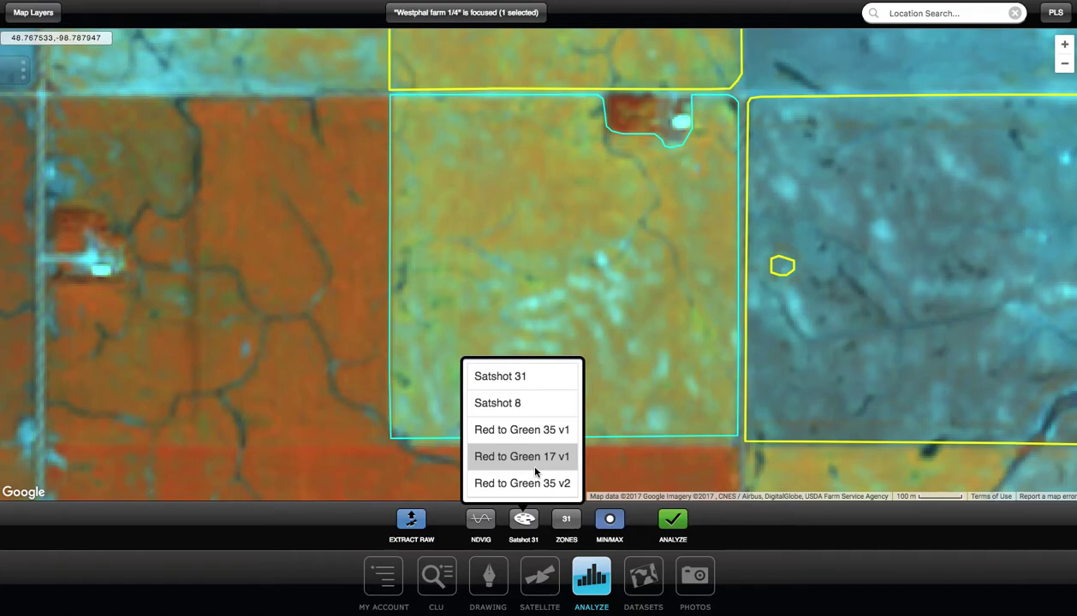
pyautogui.click(538, 378)
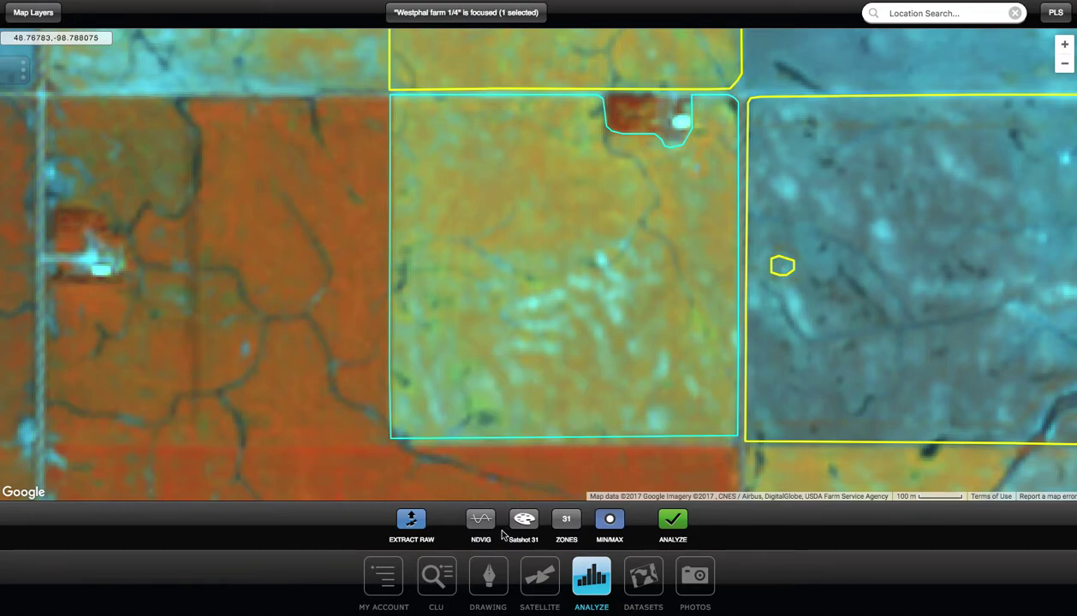
# Set the analysis to 4 zones and run it on the focused field.
pyautogui.click(566, 522)
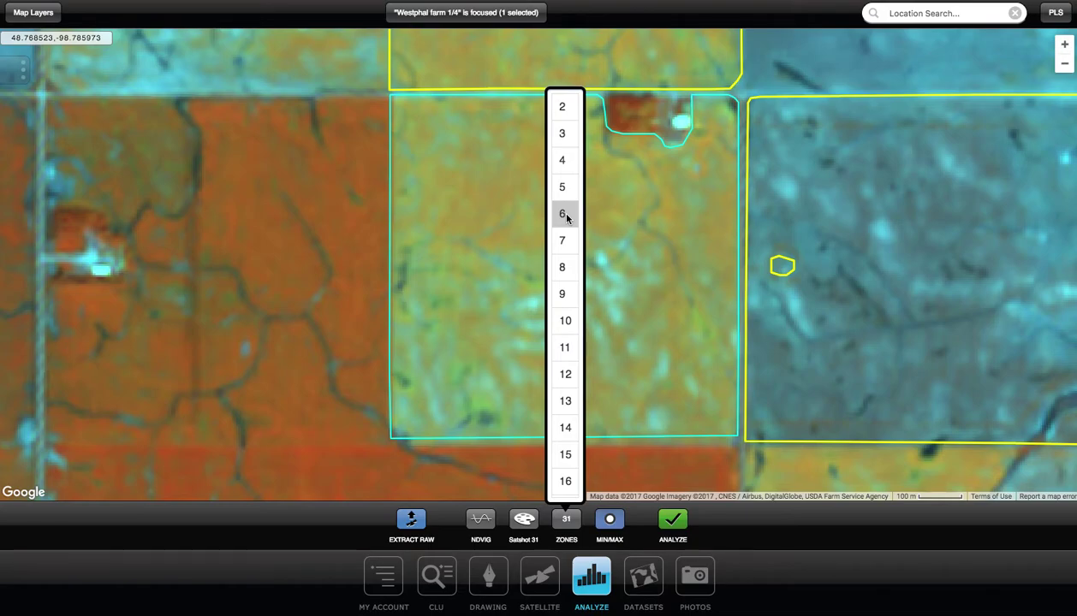
pyautogui.click(567, 161)
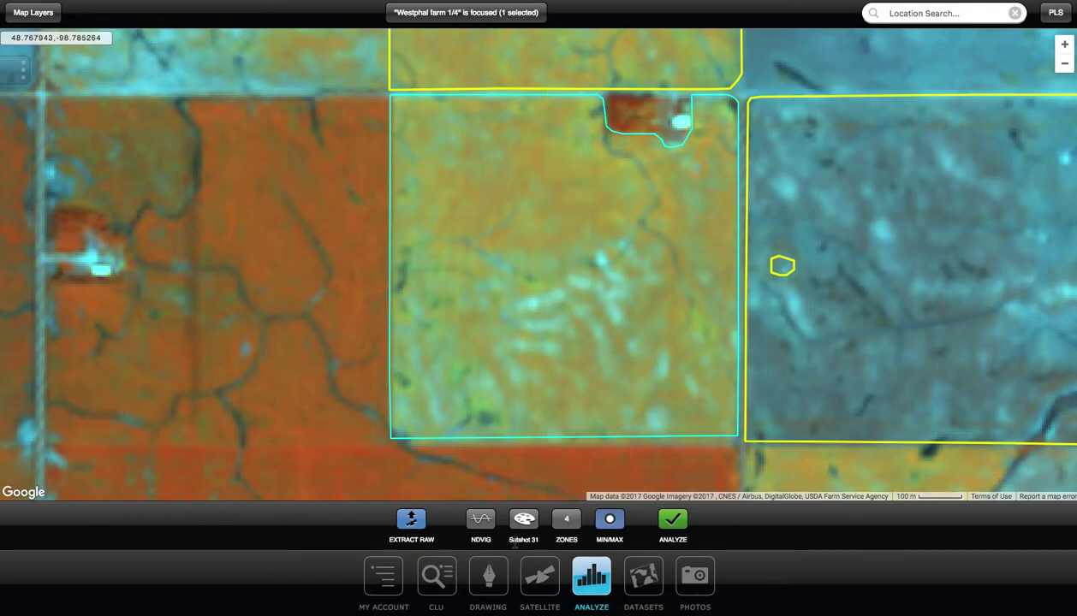
pyautogui.click(672, 520)
# Clear the satellite scene from the map and display the new unsaved analysis over the field at 94% opacity.
pyautogui.click(542, 576)
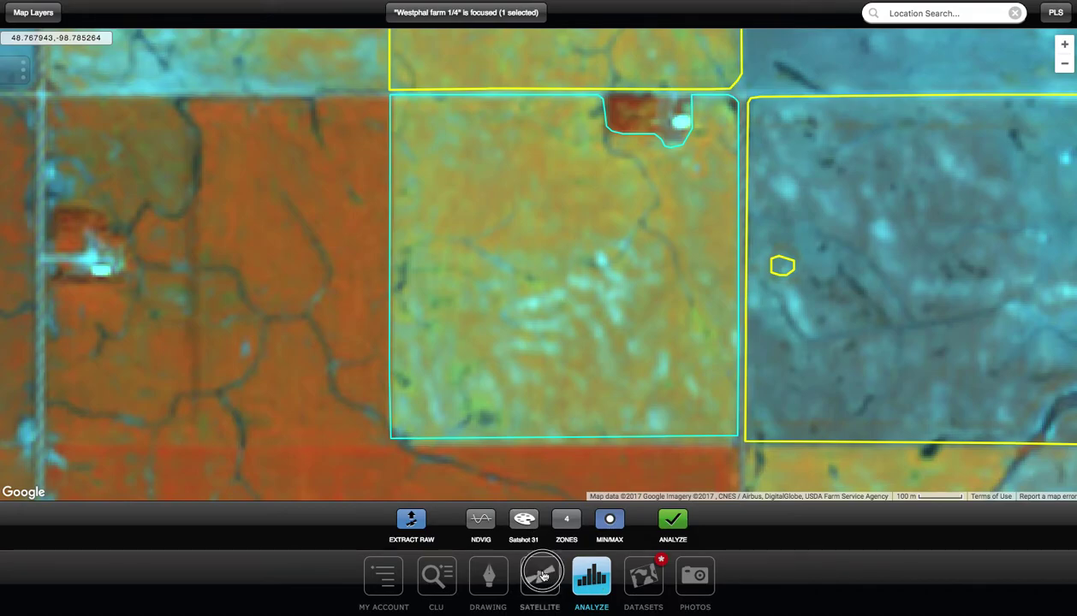
pyautogui.click(719, 522)
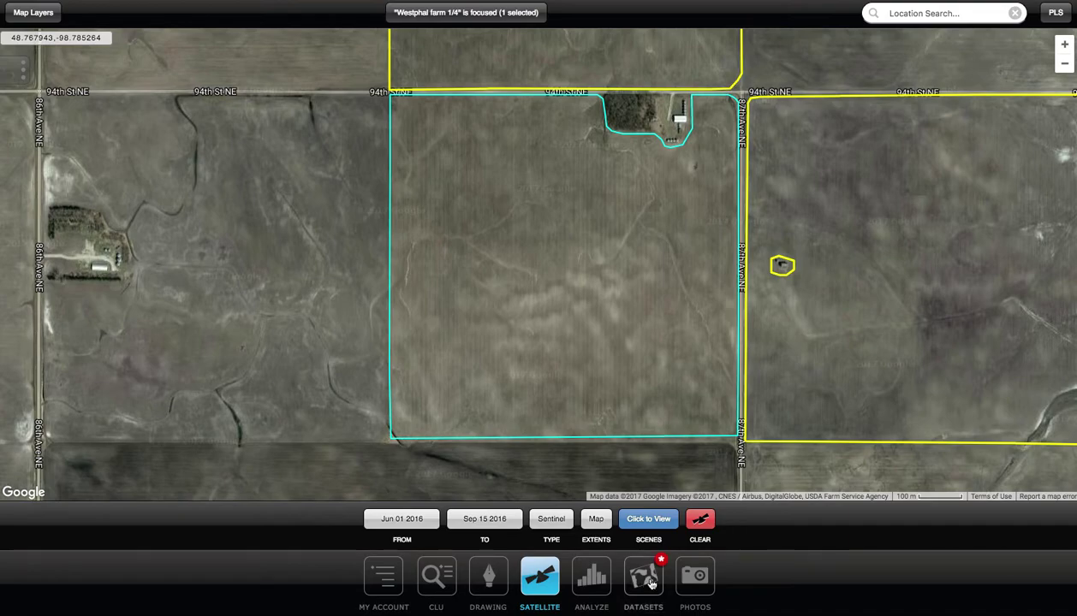
pyautogui.click(644, 580)
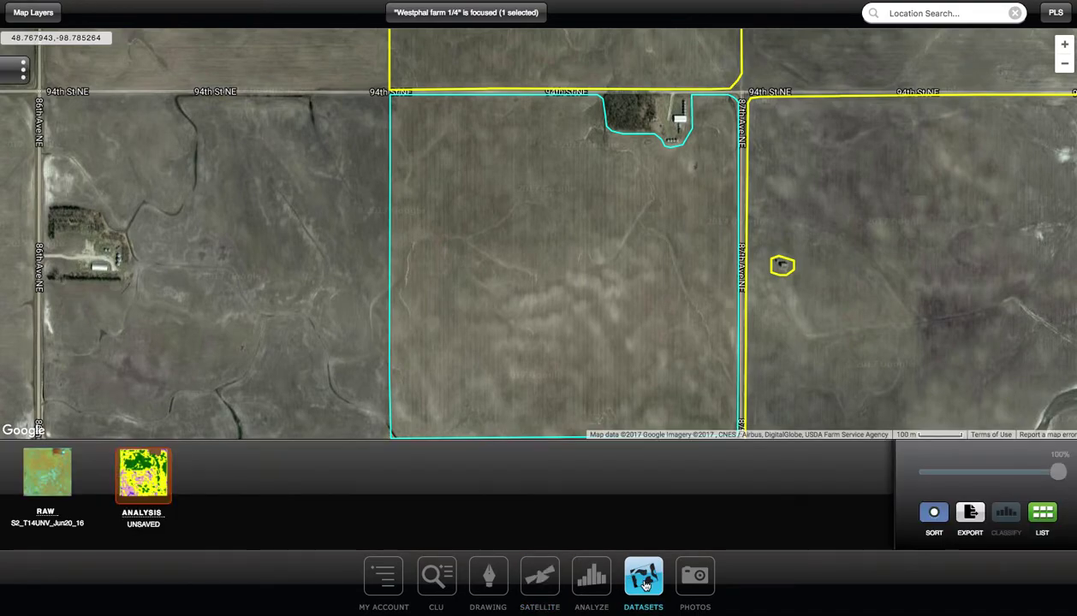
pyautogui.click(142, 485)
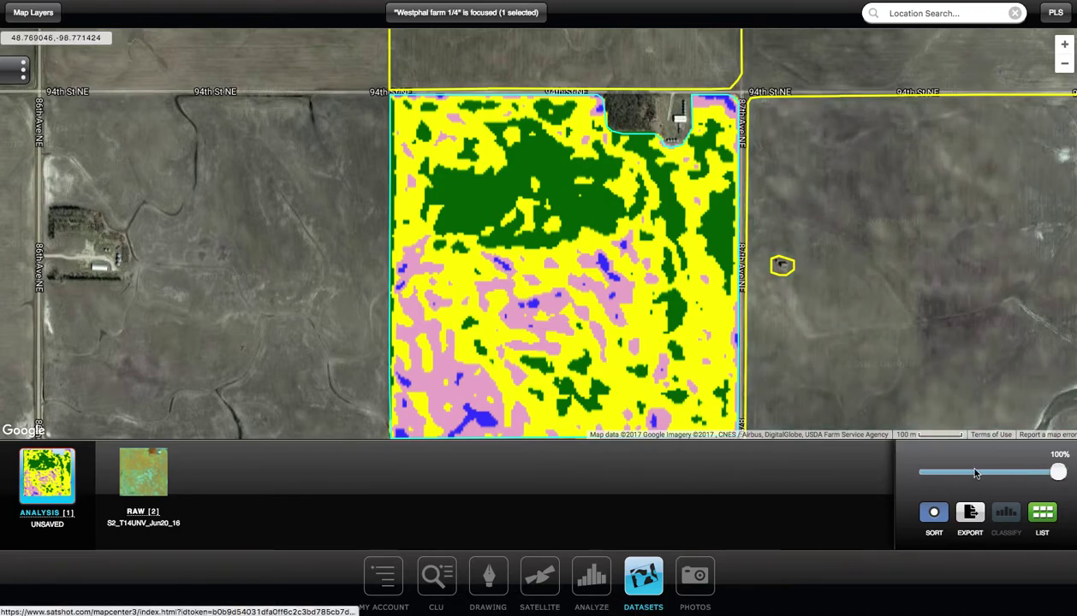
pyautogui.moveTo(1058, 473)
pyautogui.mouseDown()
pyautogui.moveTo(892, 477)
pyautogui.moveTo(1057, 476)
pyautogui.mouseUp()
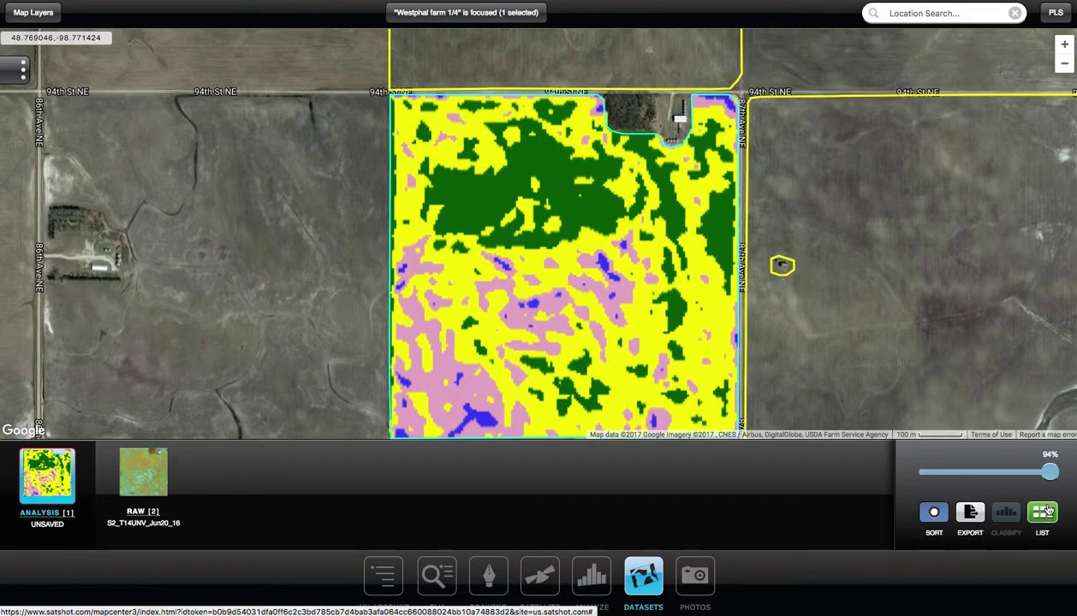
# Look over the list of saved datasets for the field, then return to the loaded datasets.
pyautogui.click(1042, 514)
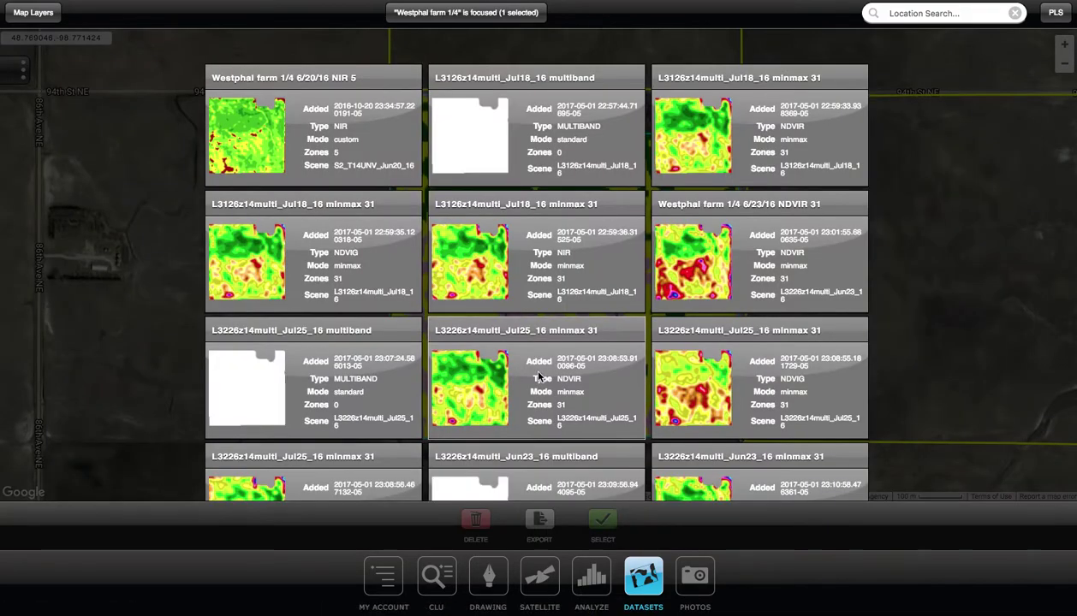
pyautogui.scroll(-5, 552, 379)
pyautogui.scroll(5, 555, 381)
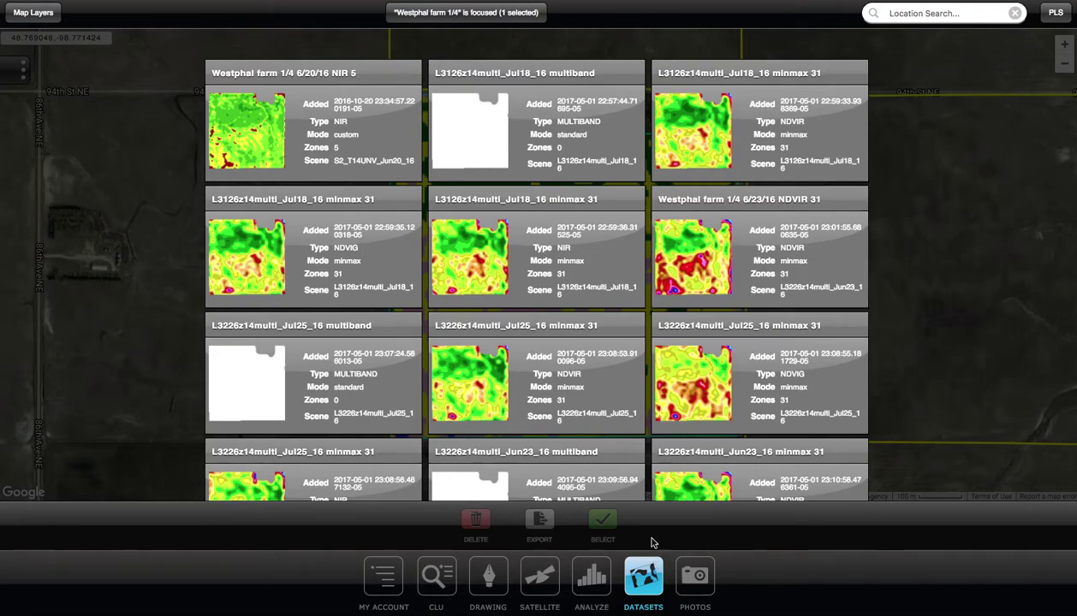
pyautogui.click(648, 583)
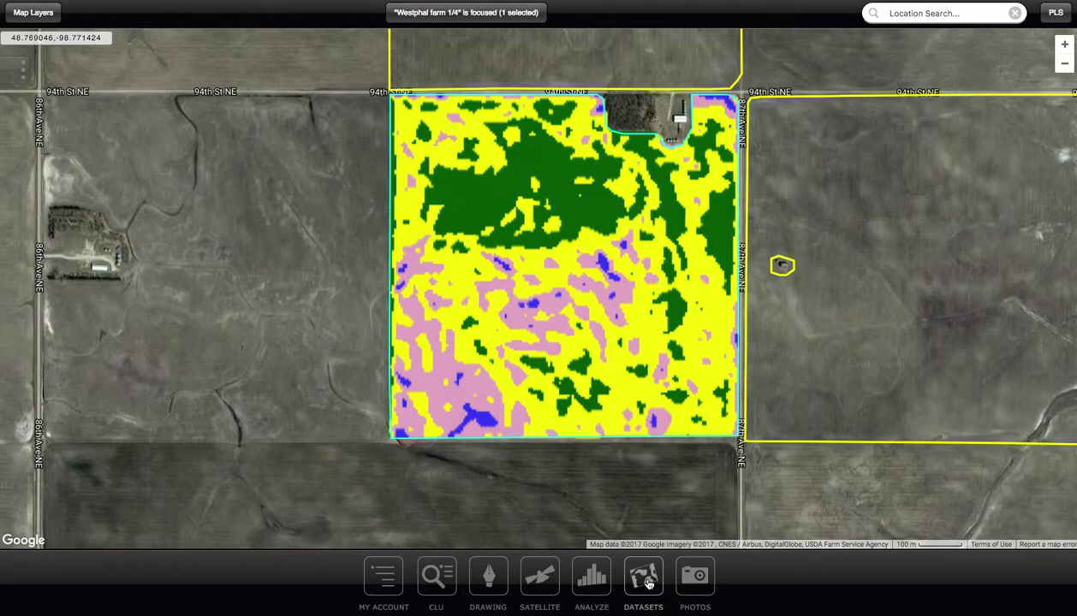
pyautogui.click(648, 582)
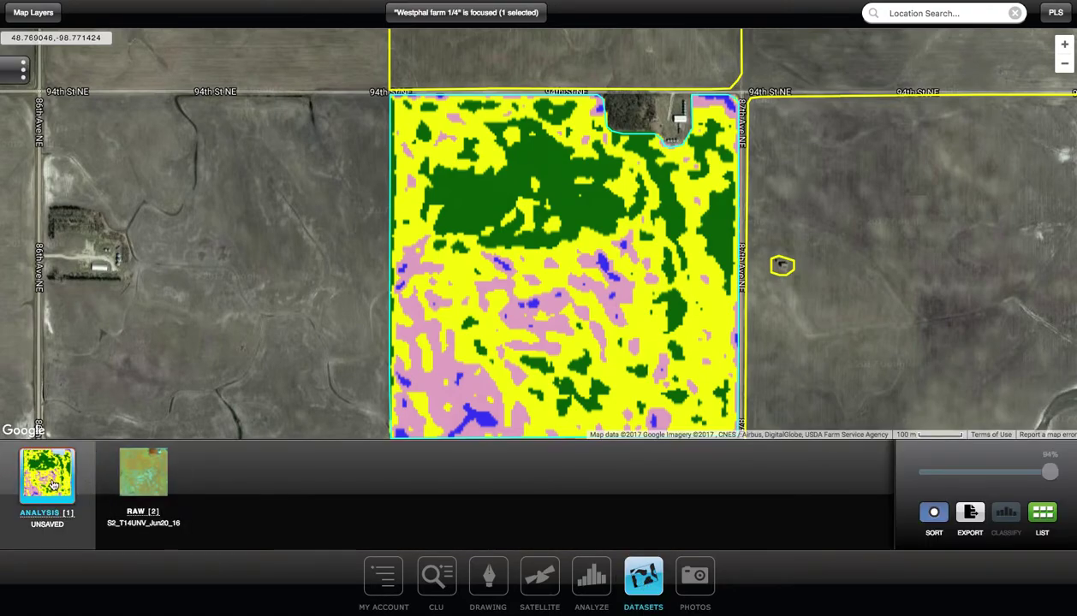
# Examine the area and percentage of each zone in the legend of the unsaved analysis, then close the legend.
pyautogui.click(20, 73)
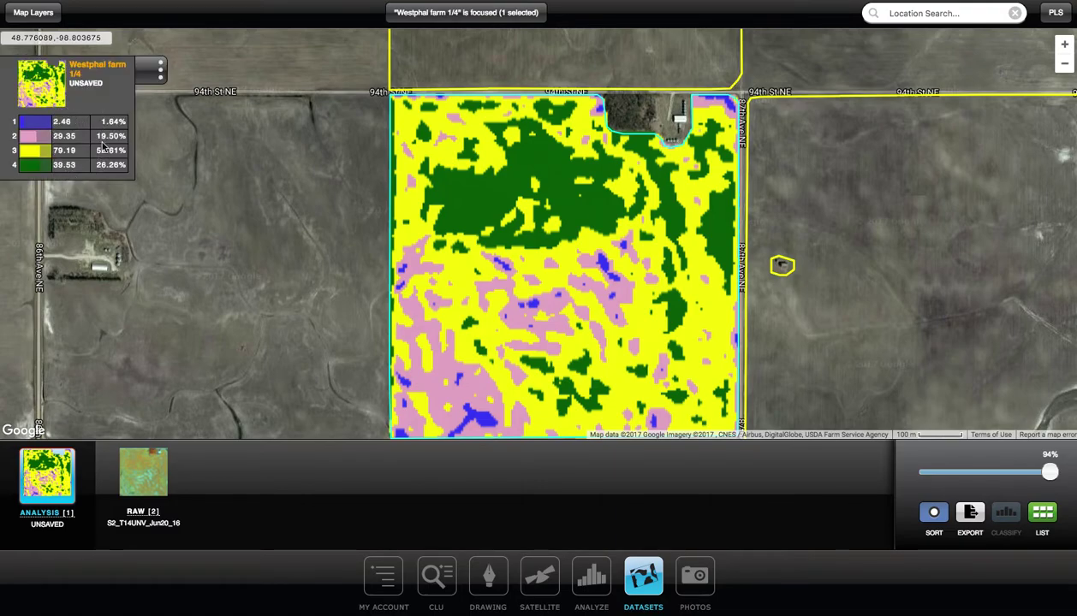
pyautogui.click(160, 71)
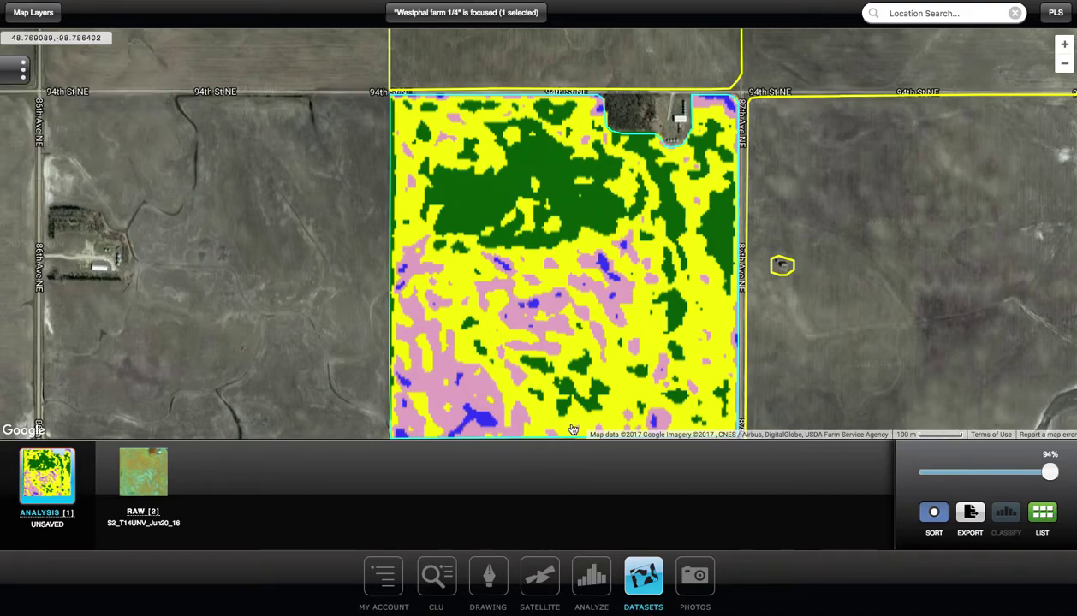
# Review the full dataset list, including the scene types, zone counts and spread maps saved for the field.
pyautogui.click(1042, 512)
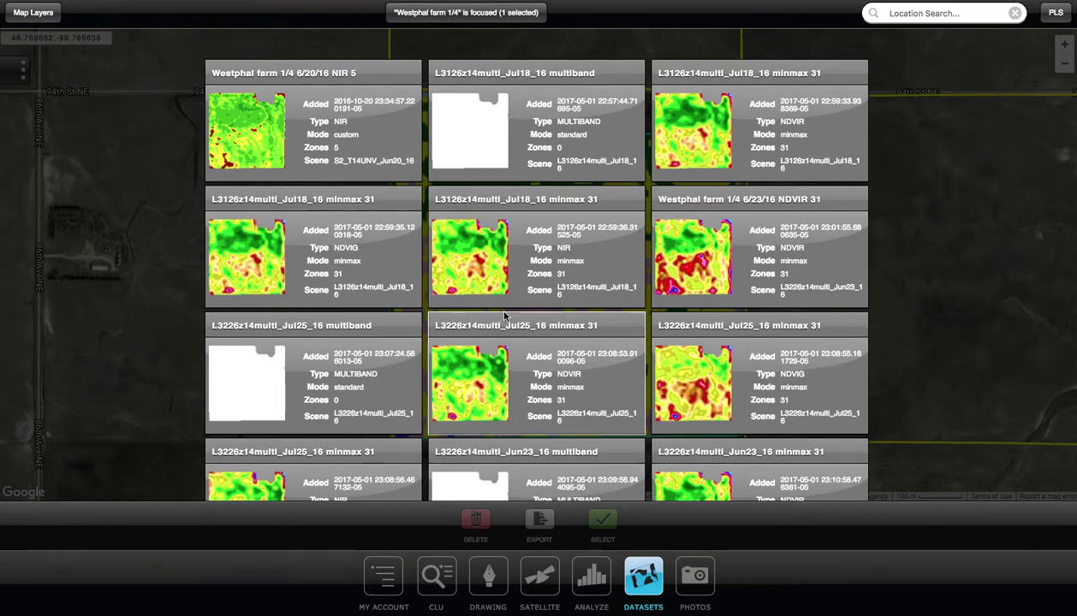
pyautogui.scroll(-3, 505, 315)
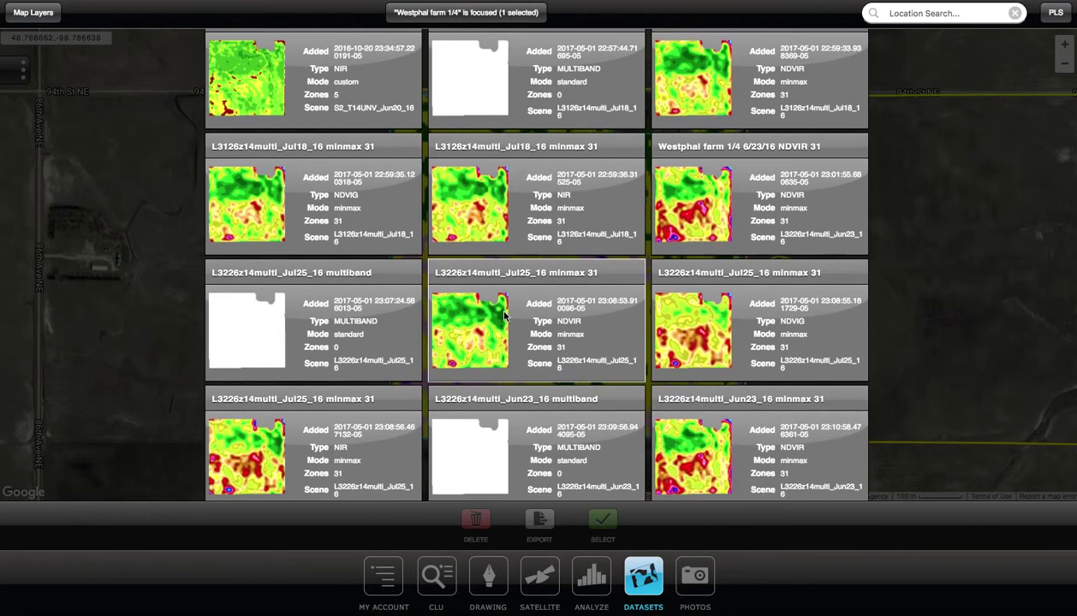
pyautogui.scroll(2, 514, 316)
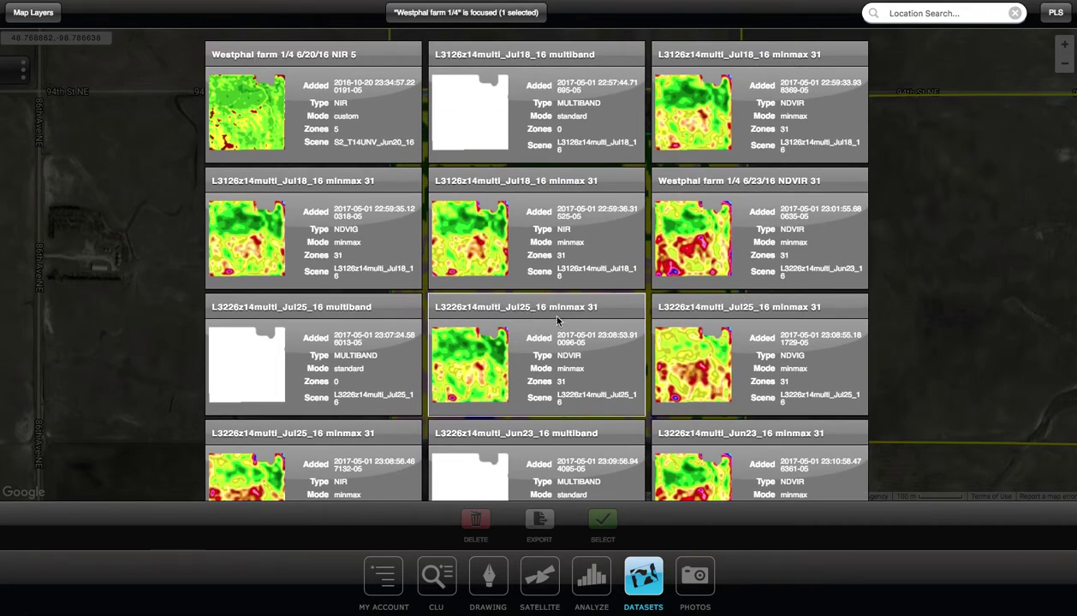
pyautogui.scroll(-3, 561, 319)
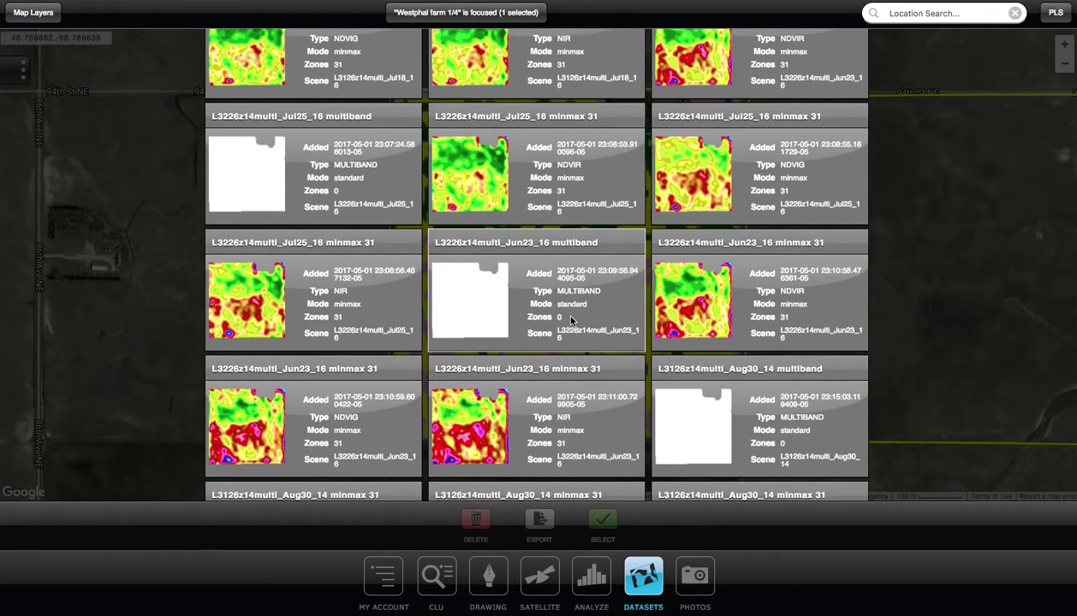
pyautogui.scroll(-3, 571, 320)
pyautogui.scroll(-3, 560, 325)
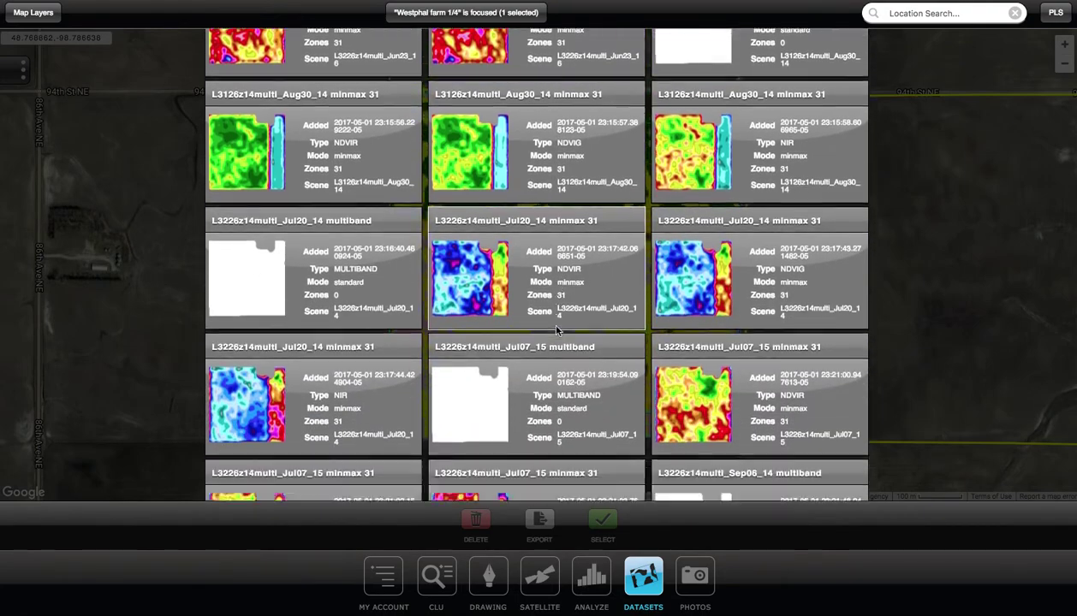
pyautogui.scroll(-5, 557, 330)
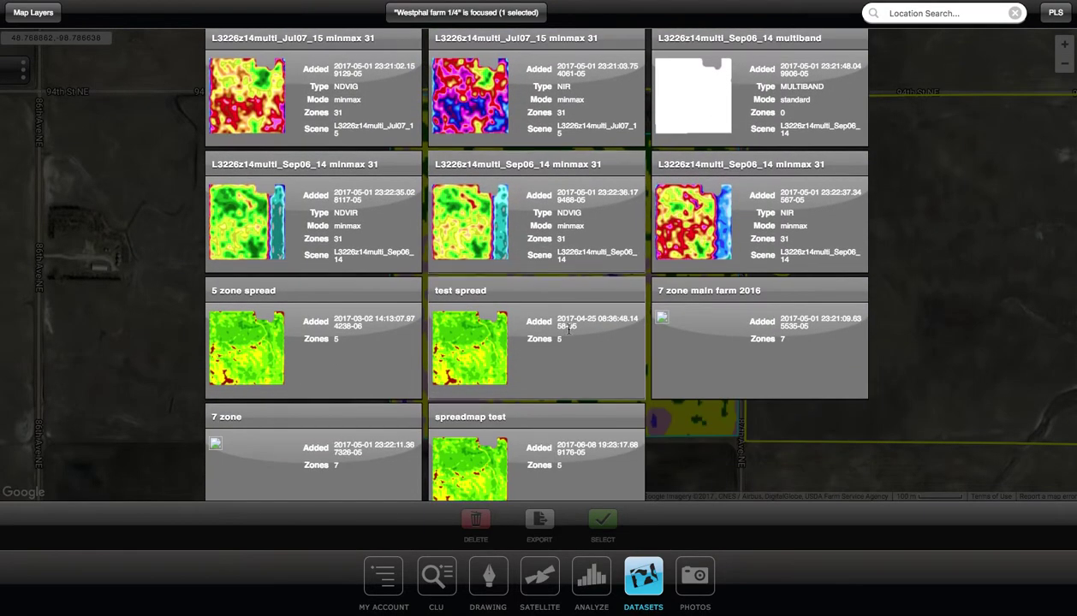
pyautogui.scroll(-1, 558, 329)
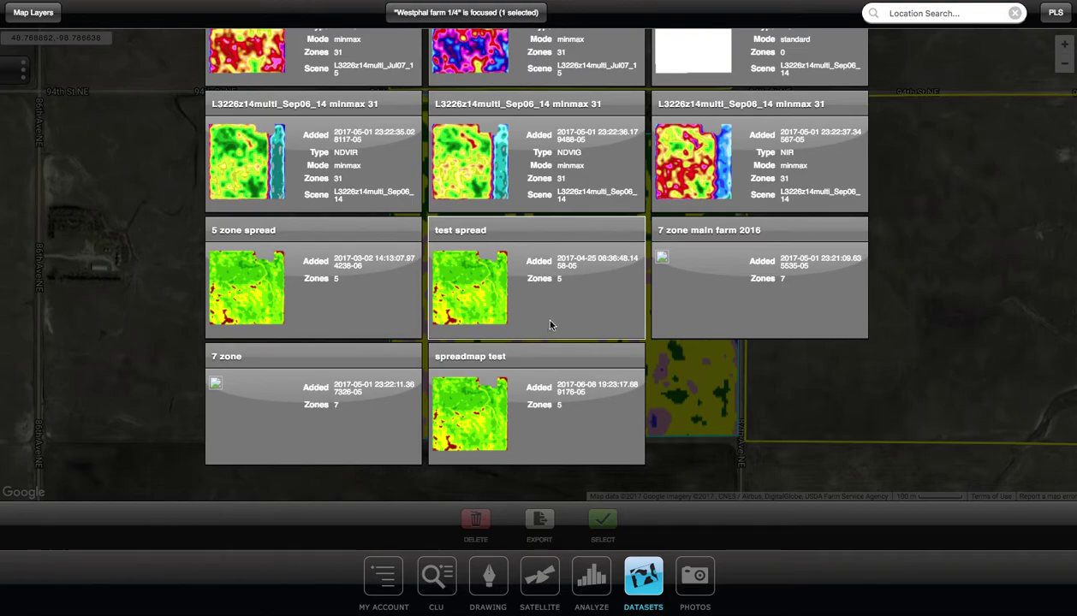
pyautogui.scroll(3, 357, 255)
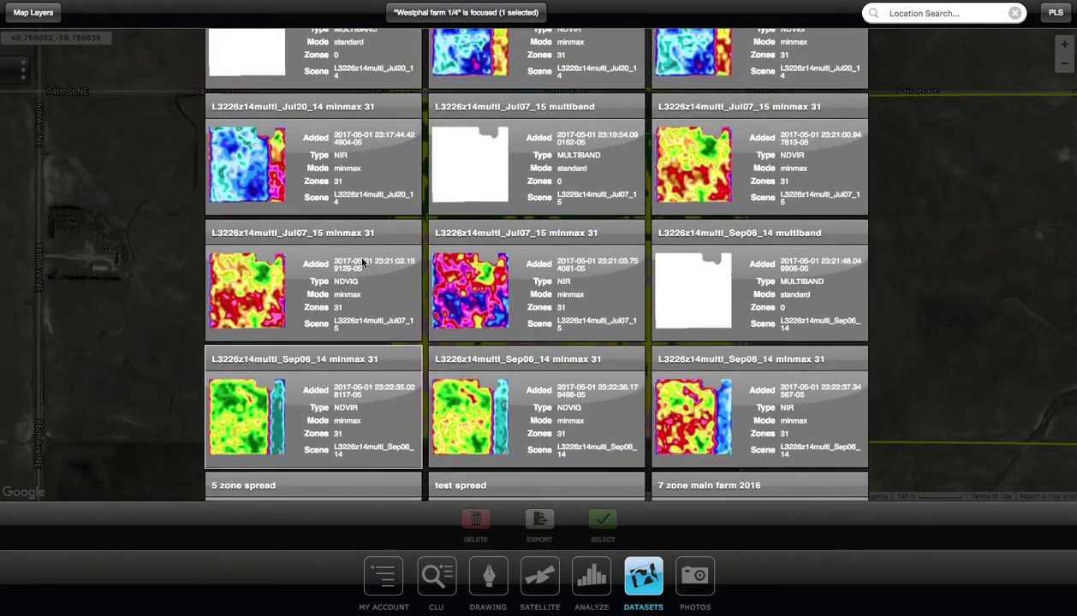
pyautogui.scroll(10, 362, 263)
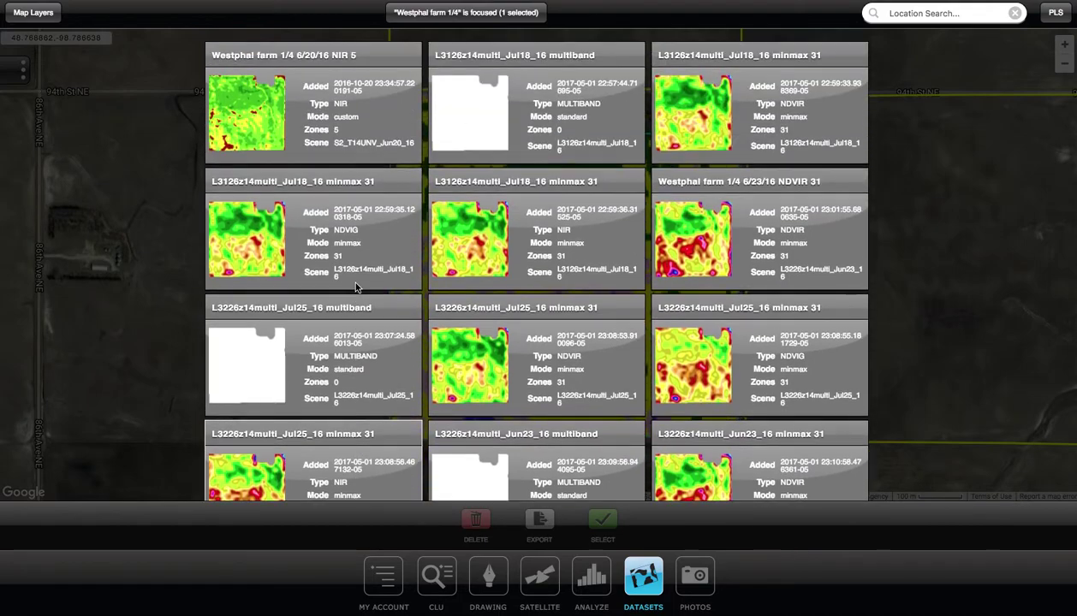
pyautogui.scroll(1, 357, 288)
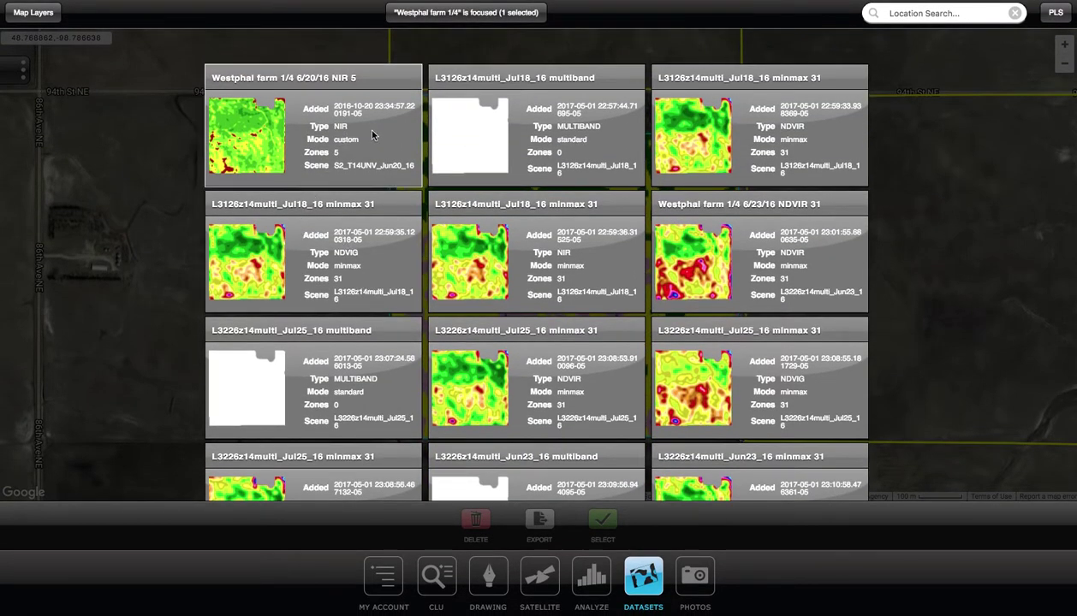
# Load the saved 6/20/16 NIR 5 dataset and display it over the field in place of the unsaved analysis.
pyautogui.click(373, 146)
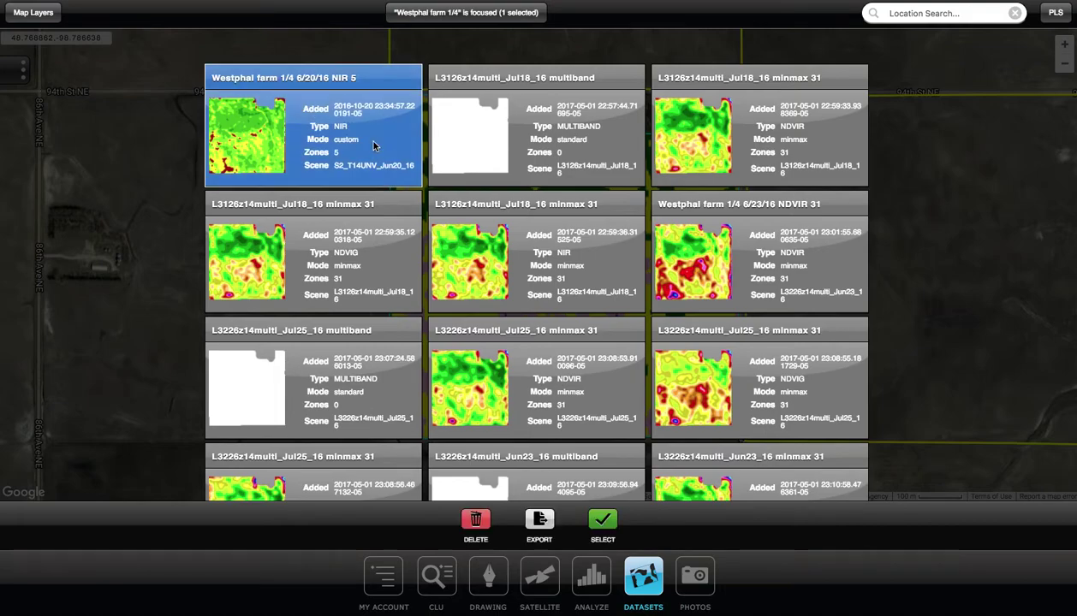
pyautogui.click(602, 520)
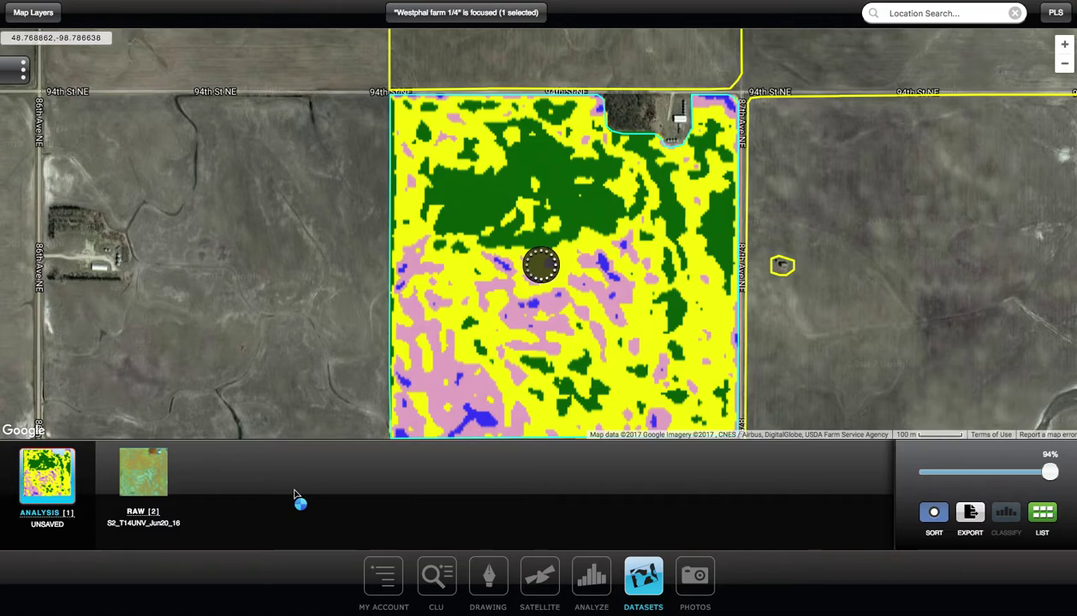
pyautogui.click(47, 473)
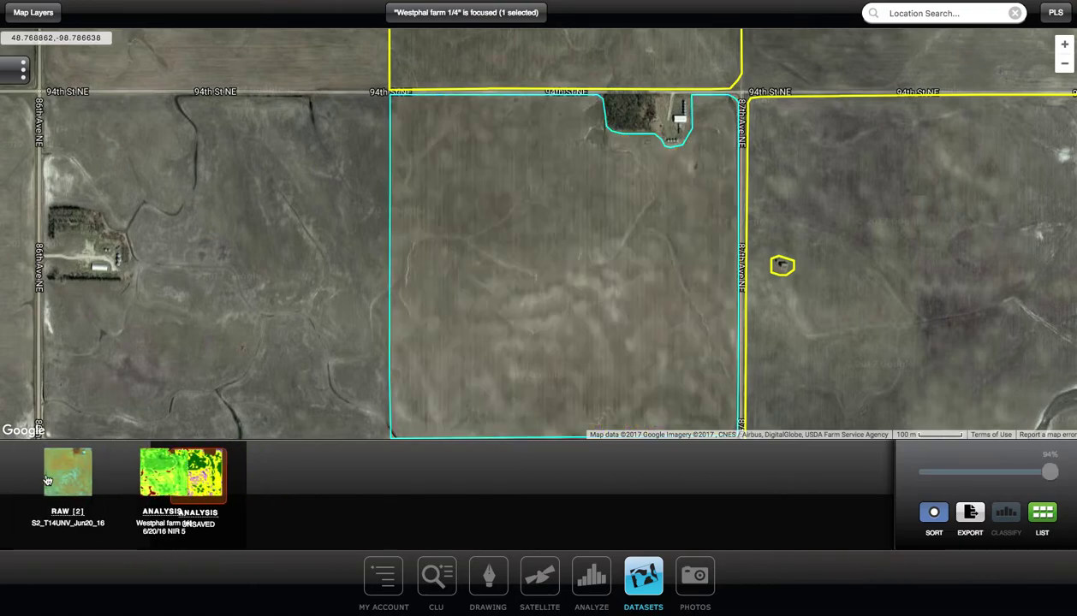
pyautogui.moveTo(71, 478); pyautogui.dragTo(143, 478)
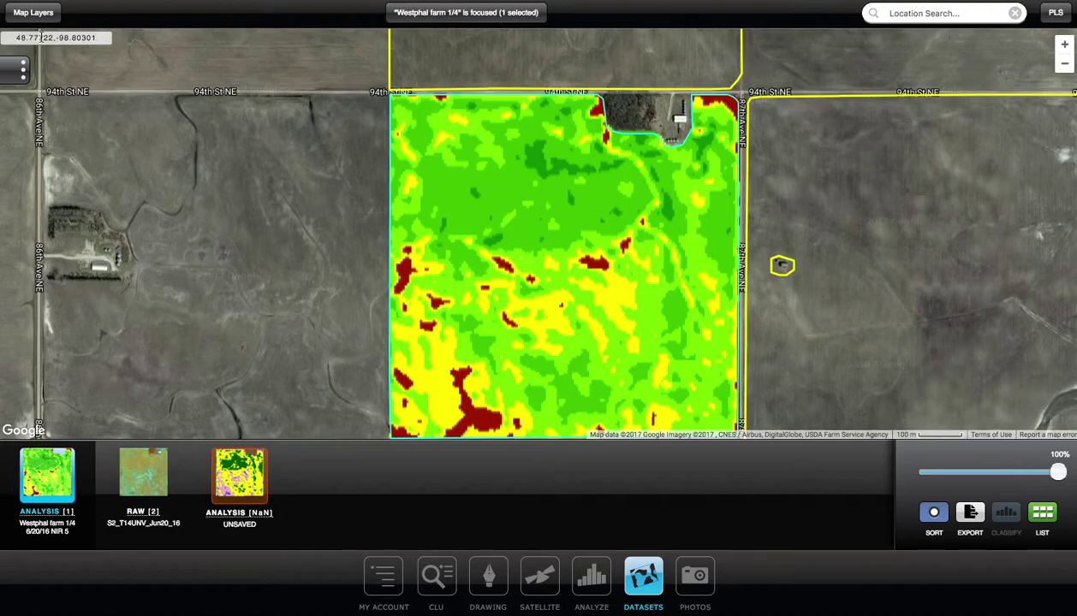
# Examine the zone areas and percentages in the legend of the 6/20/16 NIR 5 dataset, then close the legend.
pyautogui.click(22, 73)
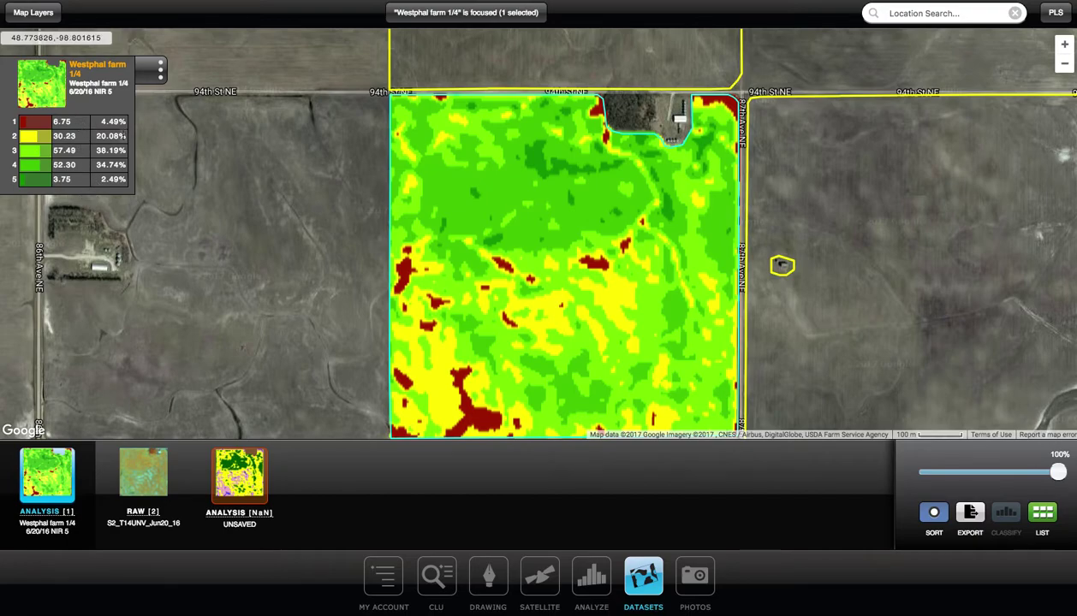
pyautogui.click(148, 74)
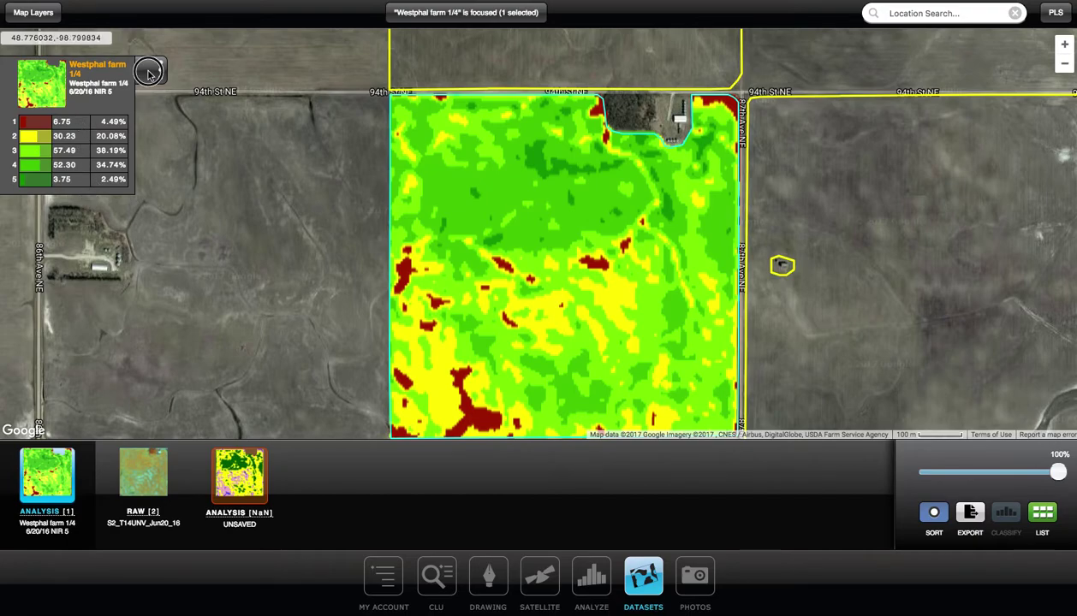
# Load the saved NIR L3126z14multi_Jul18_16 minmax 31 dataset in place of the 6/20/16 NIR 5 dataset and display it over the field.
pyautogui.click(1034, 510)
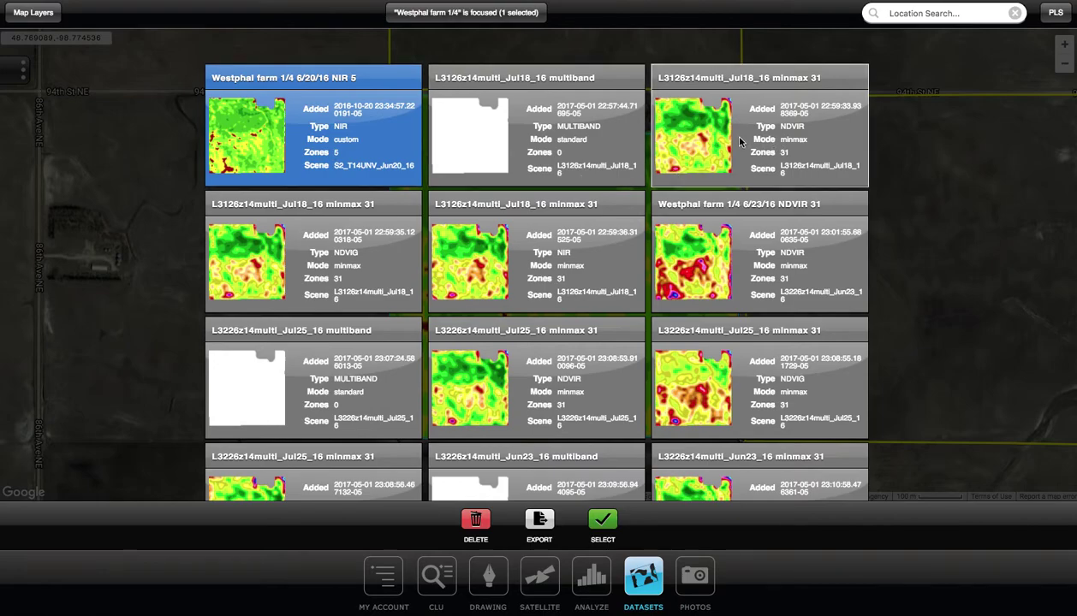
pyautogui.click(502, 269)
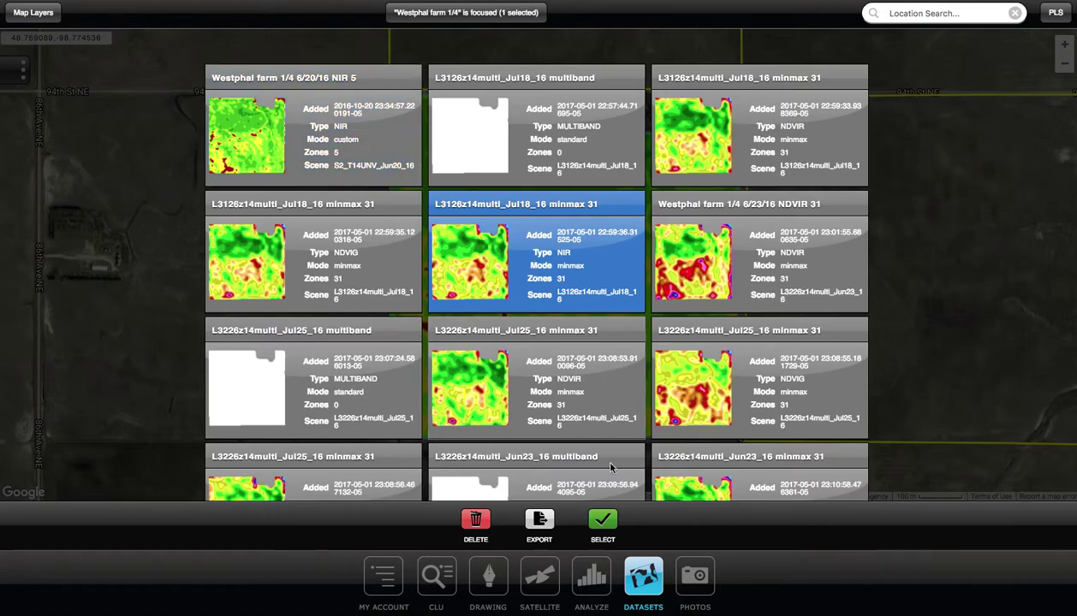
pyautogui.click(604, 526)
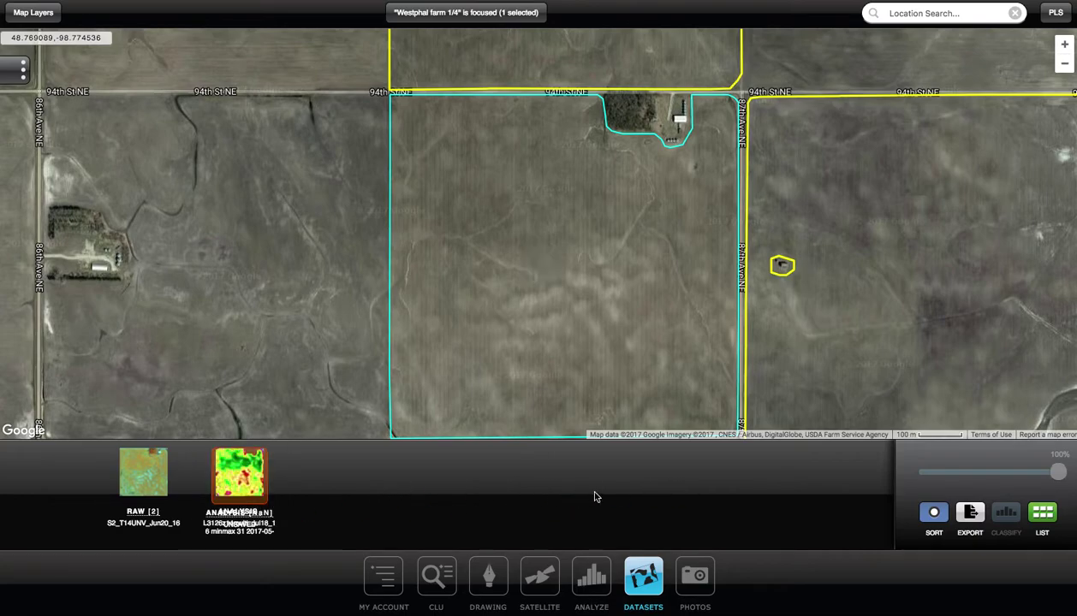
pyautogui.click(248, 485)
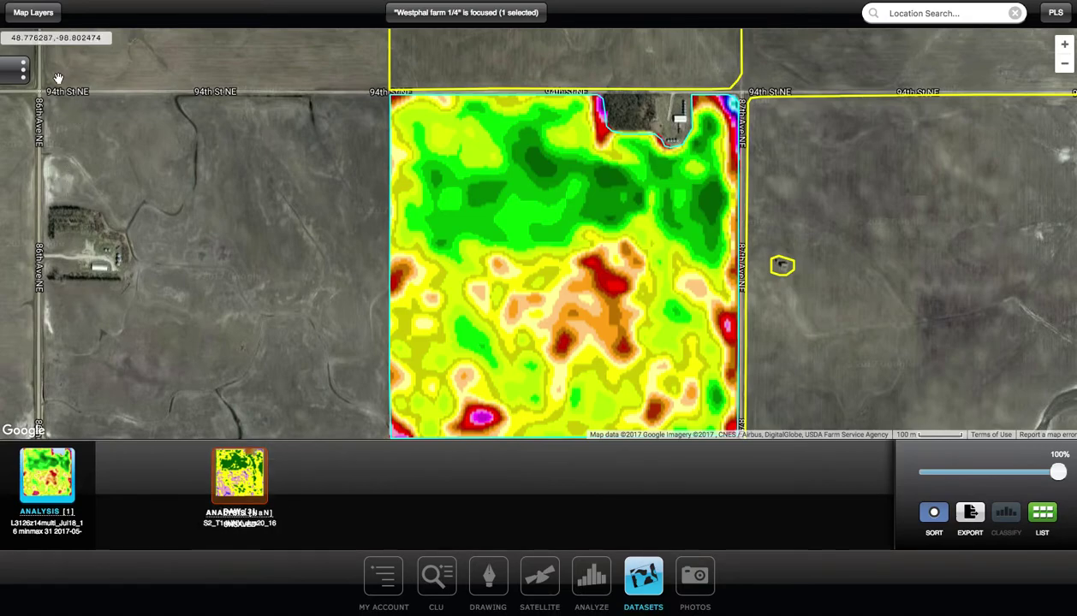
# Examine the zone areas and percentages down to zone 31 in the July 18 NIR dataset's legend, and close the legend.
pyautogui.click(24, 77)
pyautogui.scroll(-5, 72, 294)
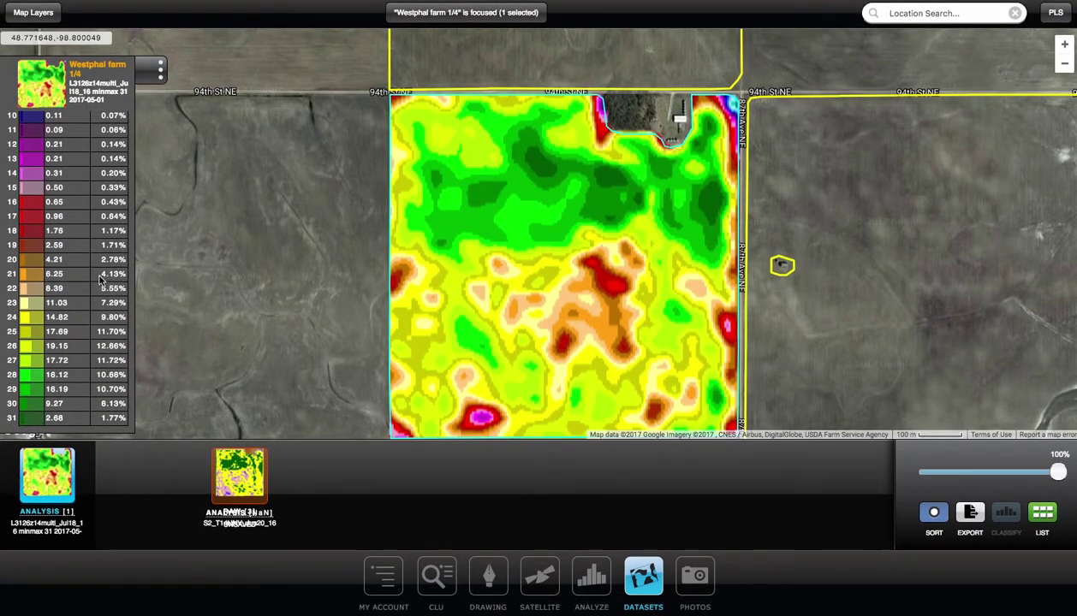
pyautogui.click(150, 78)
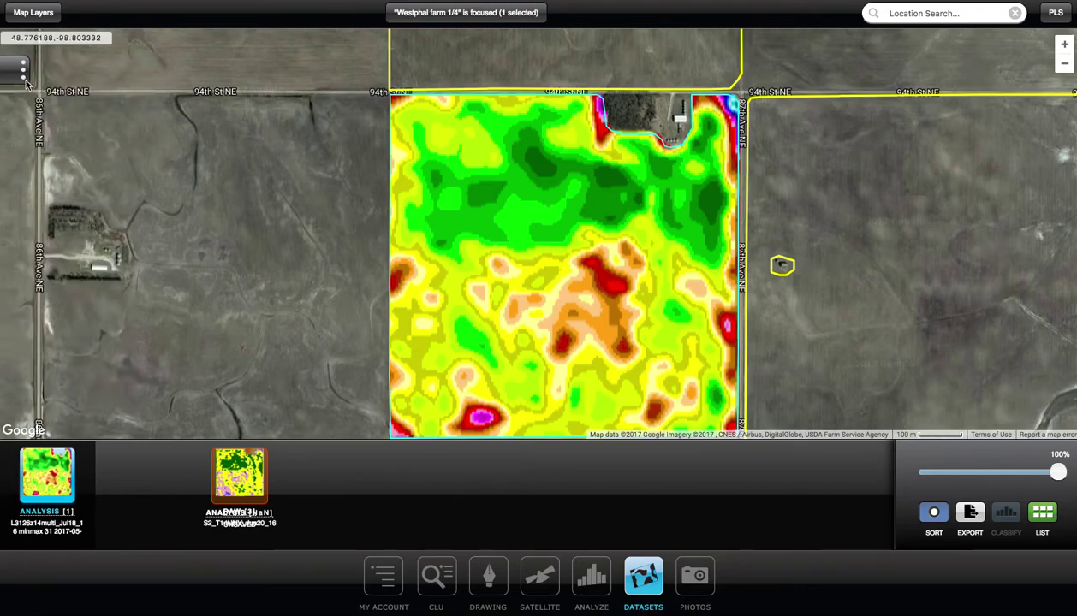
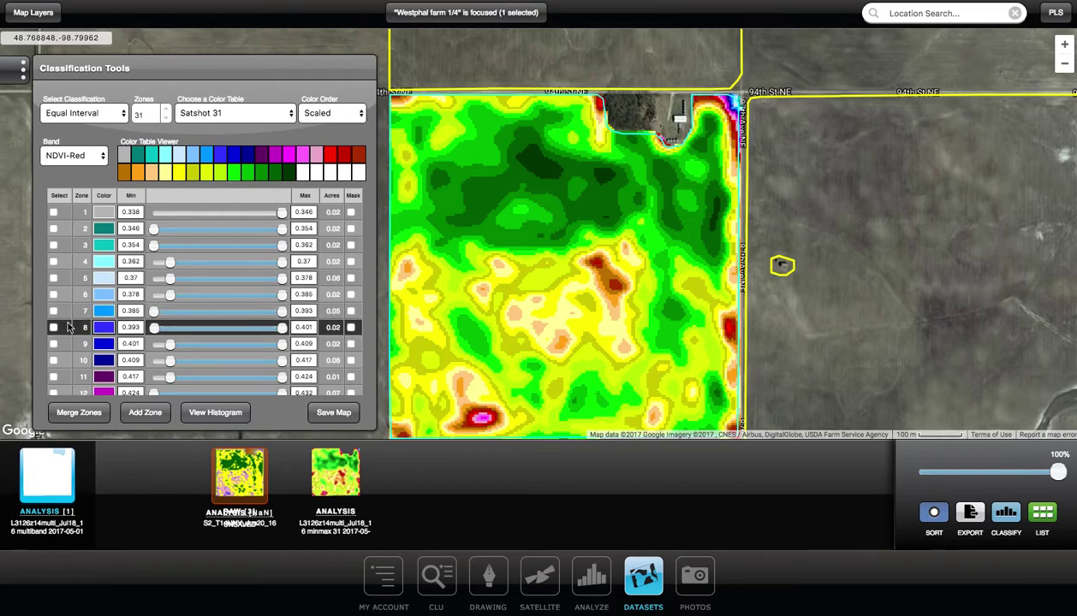
# Preview the July 18 multiband dataset's classification in the NDVI-Green band and set the band to NIR.
pyautogui.scroll(-8, 83, 311)
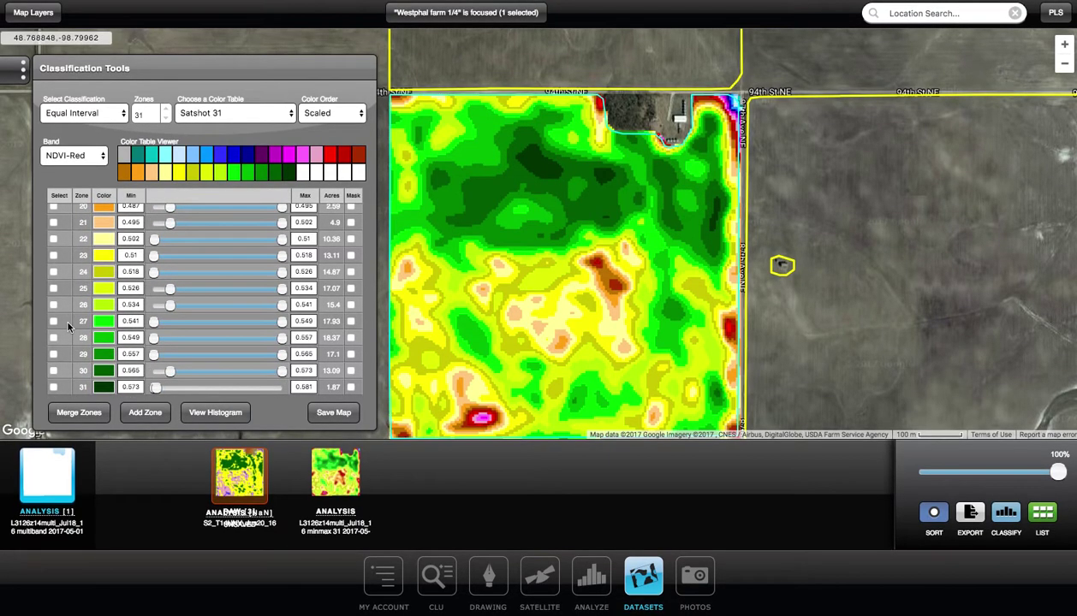
pyautogui.scroll(8, 69, 325)
pyautogui.click(92, 158)
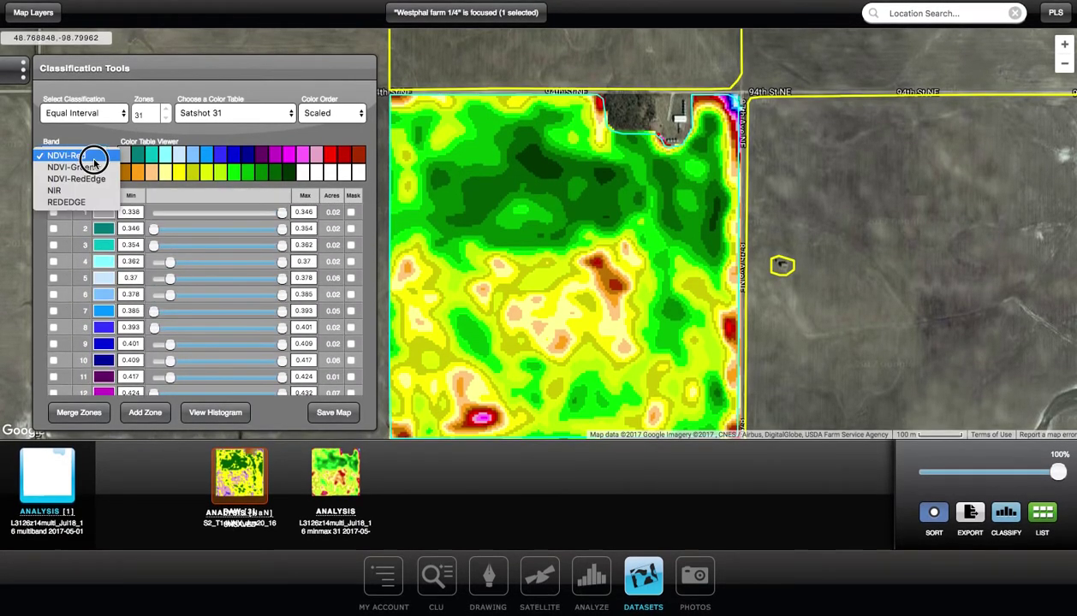
pyautogui.press('Escape')
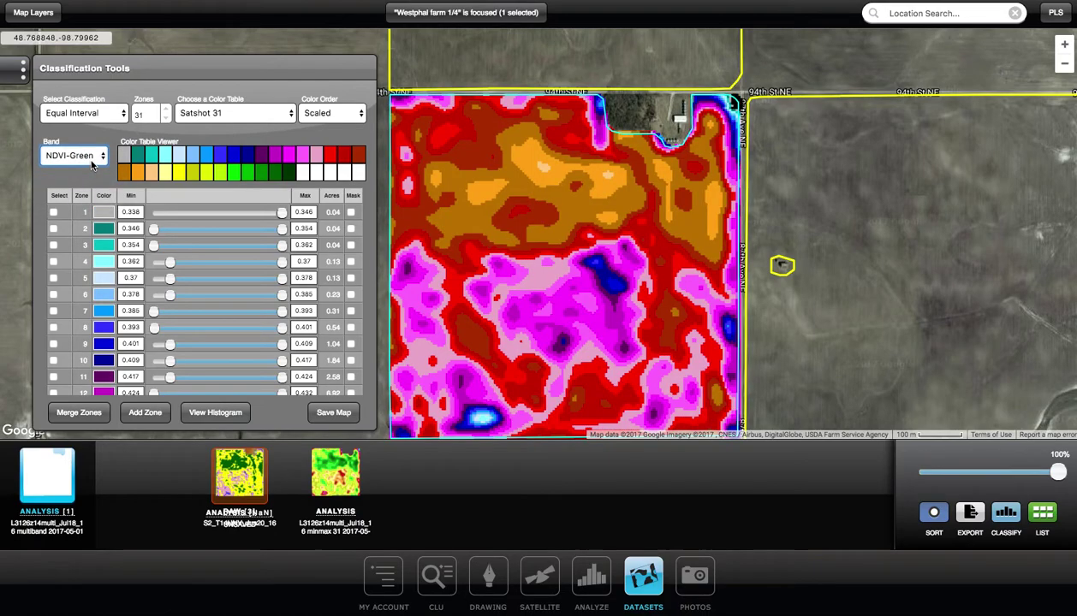
pyautogui.click(89, 160)
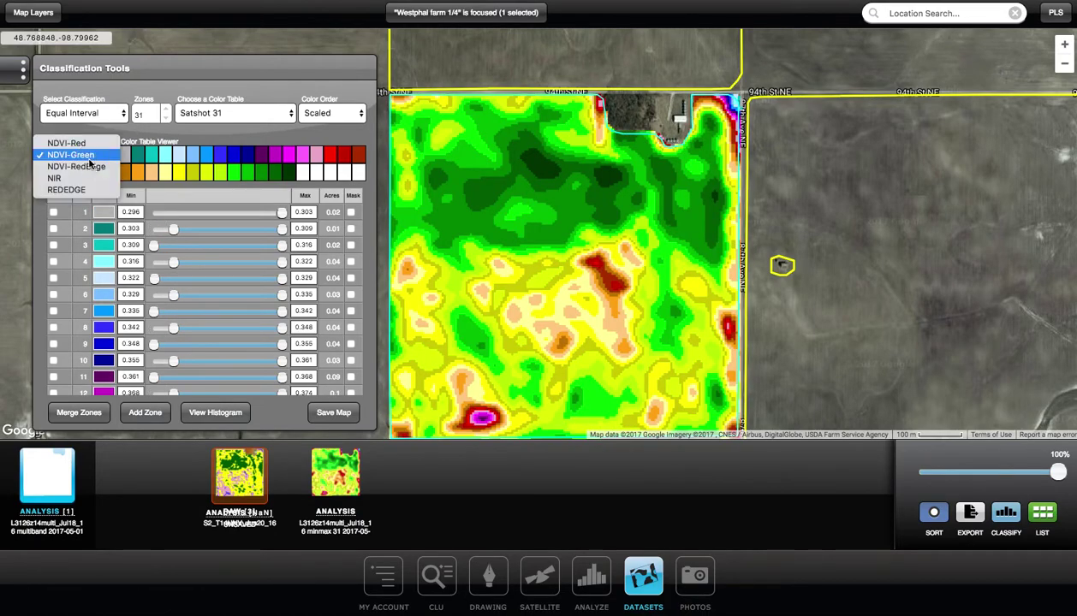
pyautogui.click(84, 178)
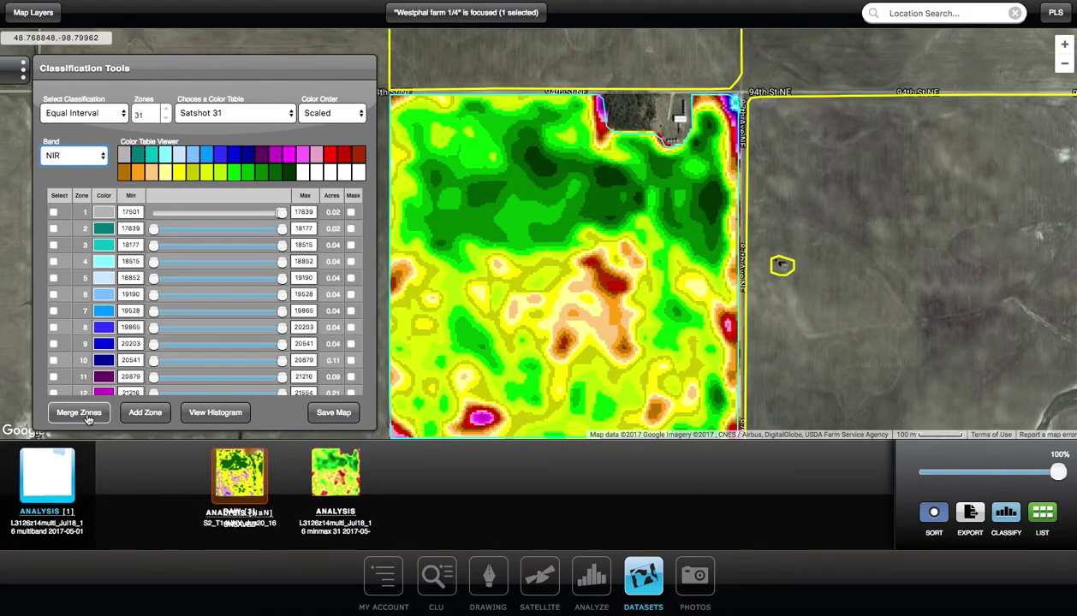
# Merge zones 1 through 8 of the 31-zone NIR classification into a single zone.
pyautogui.click(53, 213)
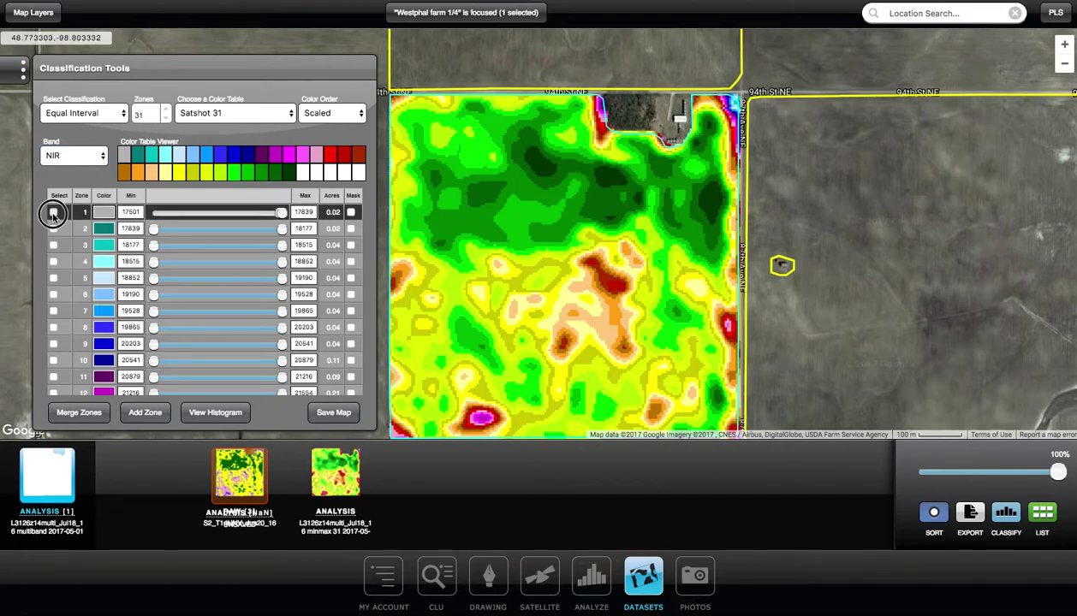
pyautogui.click(53, 229)
pyautogui.click(53, 262)
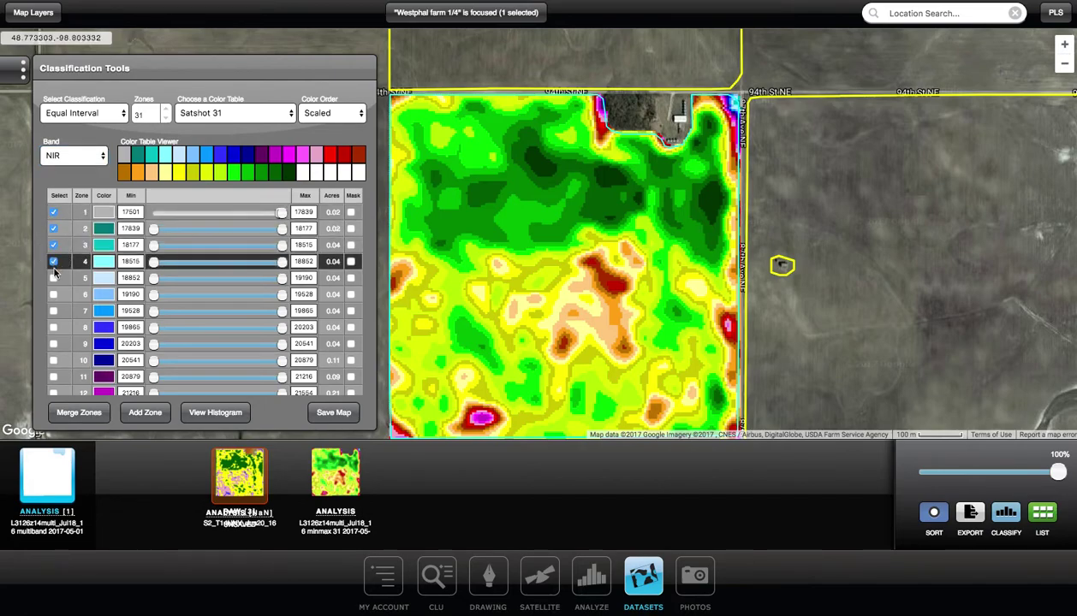
pyautogui.click(53, 277)
pyautogui.click(53, 295)
pyautogui.click(53, 311)
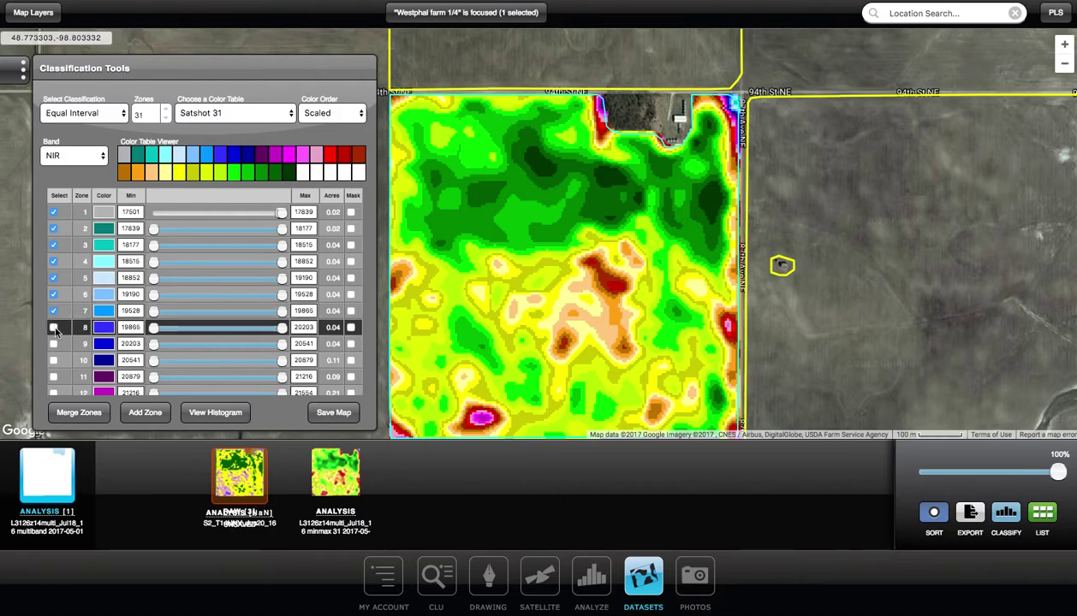
pyautogui.click(53, 327)
pyautogui.click(77, 413)
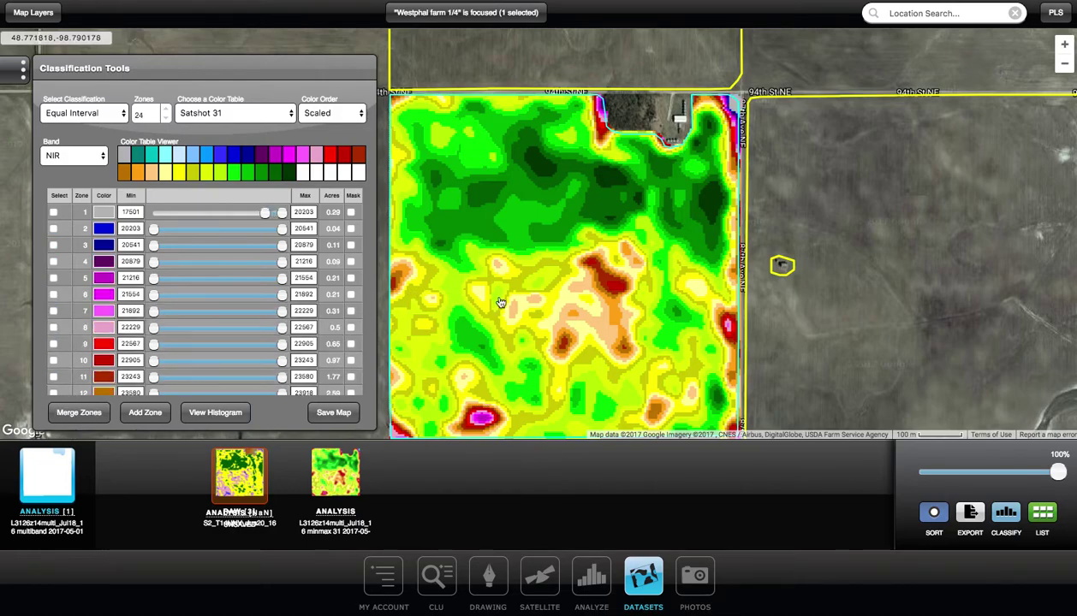
# Merge zones 1 through 9 of the 24-zone NIR classification into a single zone.
pyautogui.click(53, 228)
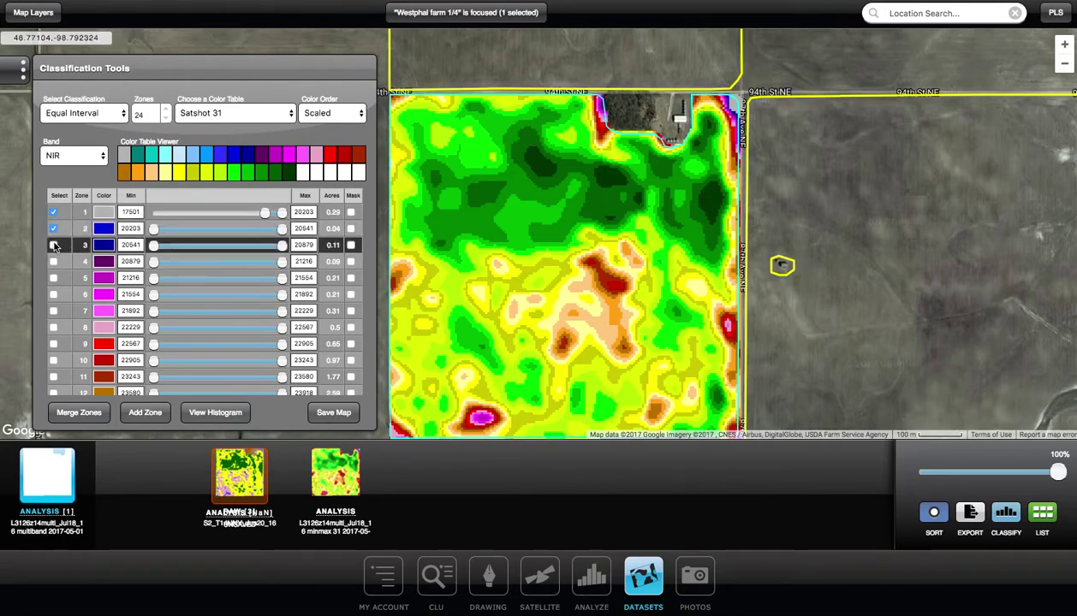
pyautogui.click(53, 245)
pyautogui.click(53, 261)
pyautogui.click(53, 278)
pyautogui.click(53, 295)
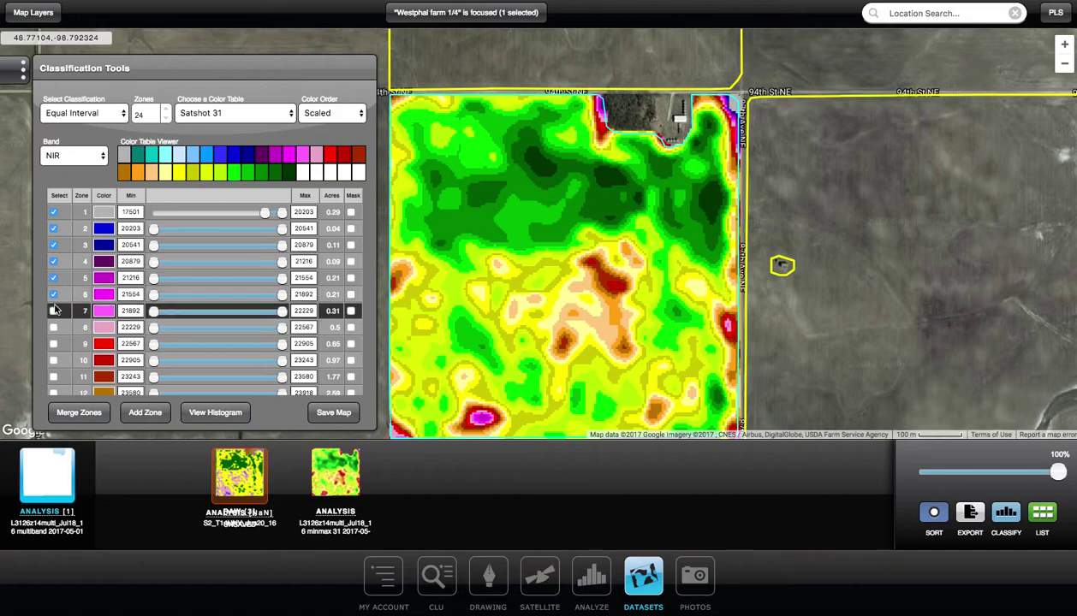
pyautogui.click(53, 310)
pyautogui.click(53, 328)
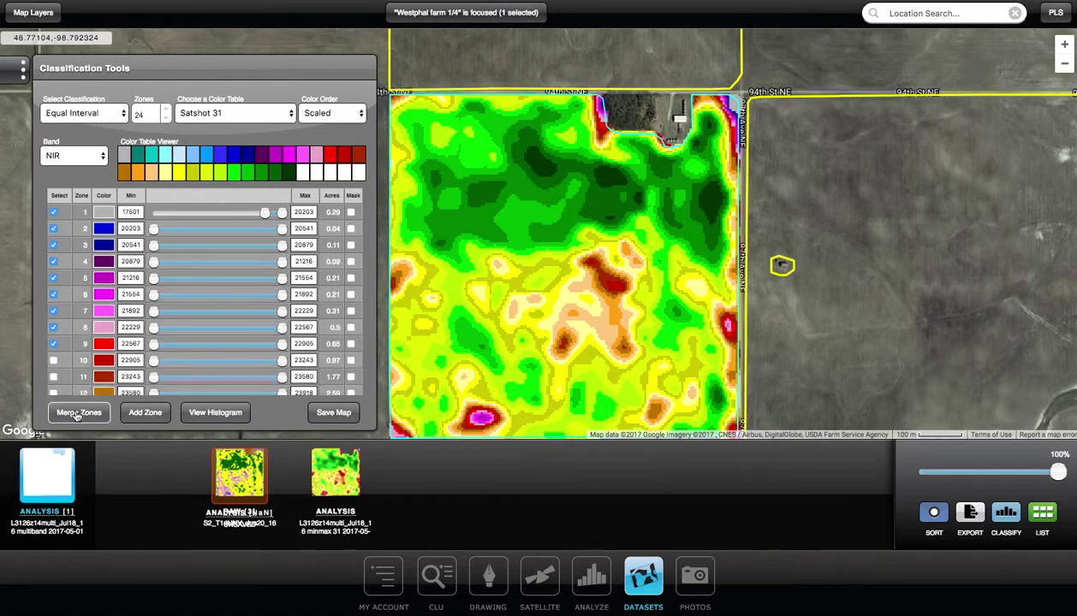
pyautogui.click(77, 413)
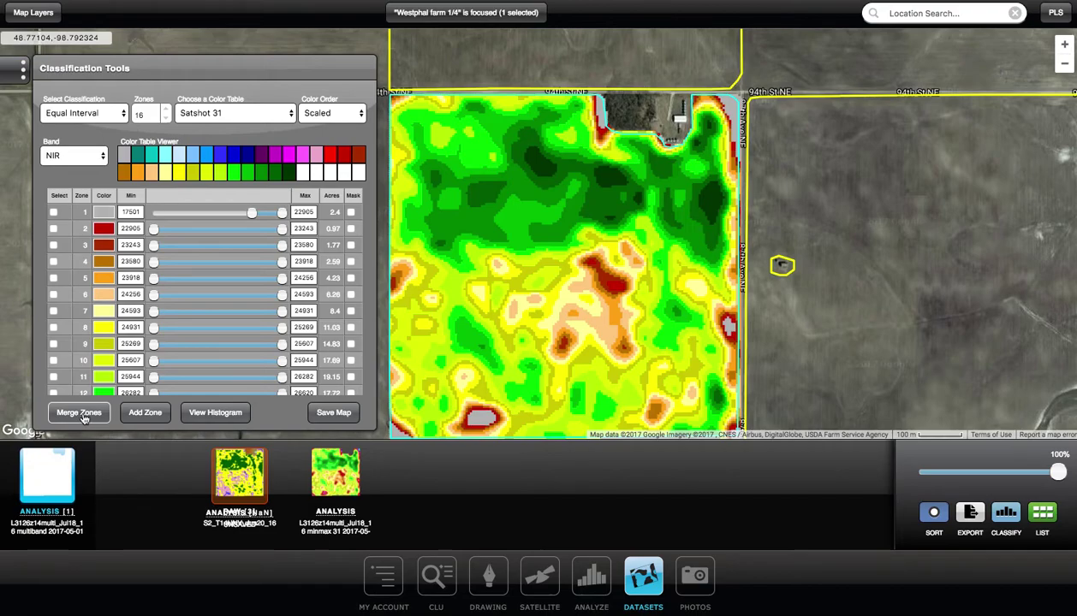
# Merge the green zones 13 and 14 of the 16-zone NIR classification.
pyautogui.scroll(-3, 241, 329)
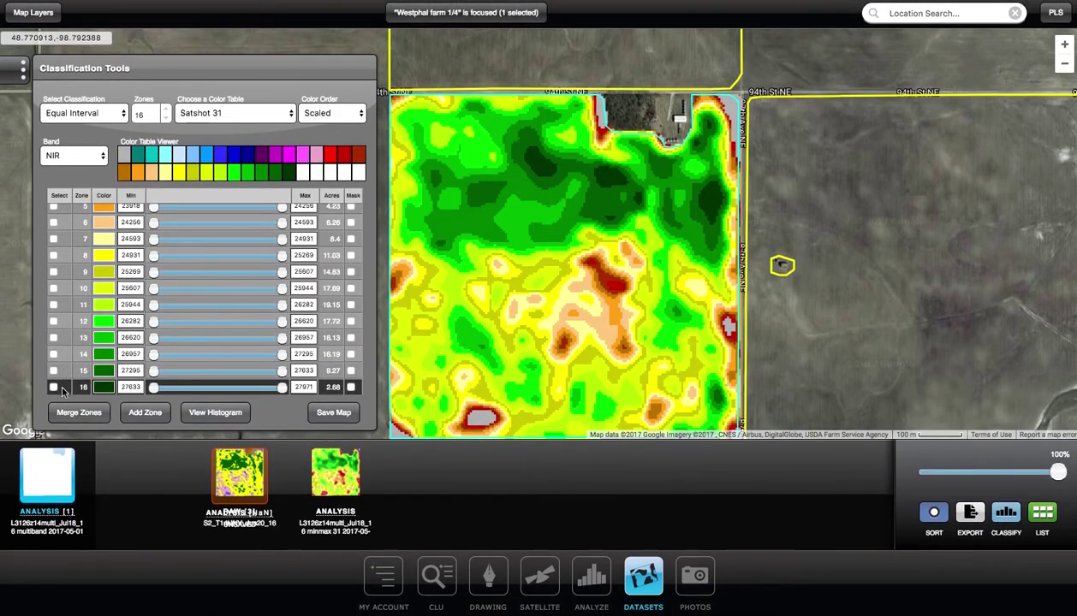
pyautogui.click(54, 371)
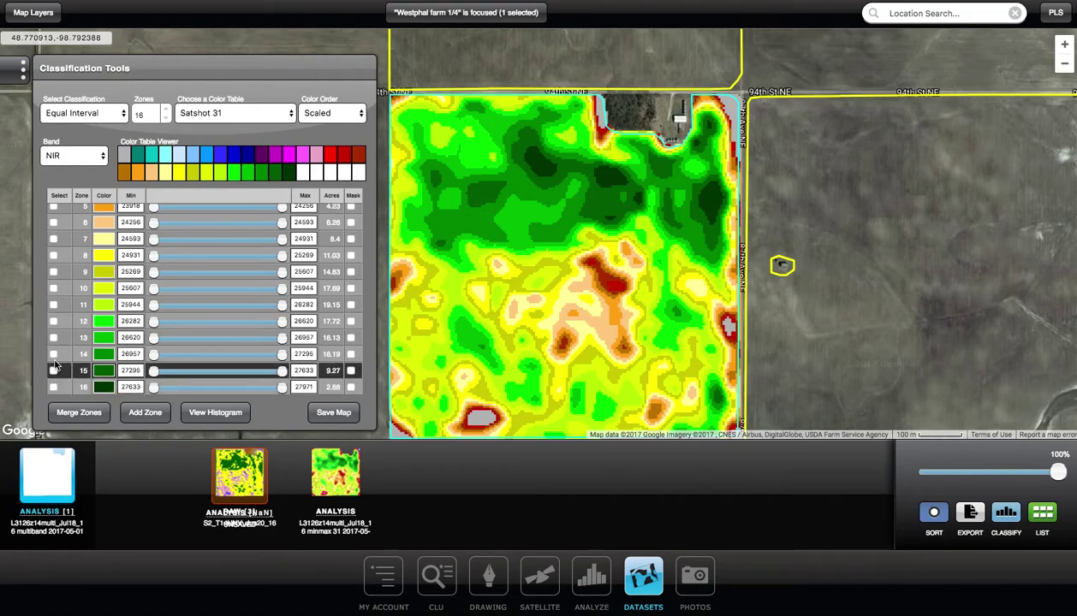
pyautogui.click(53, 340)
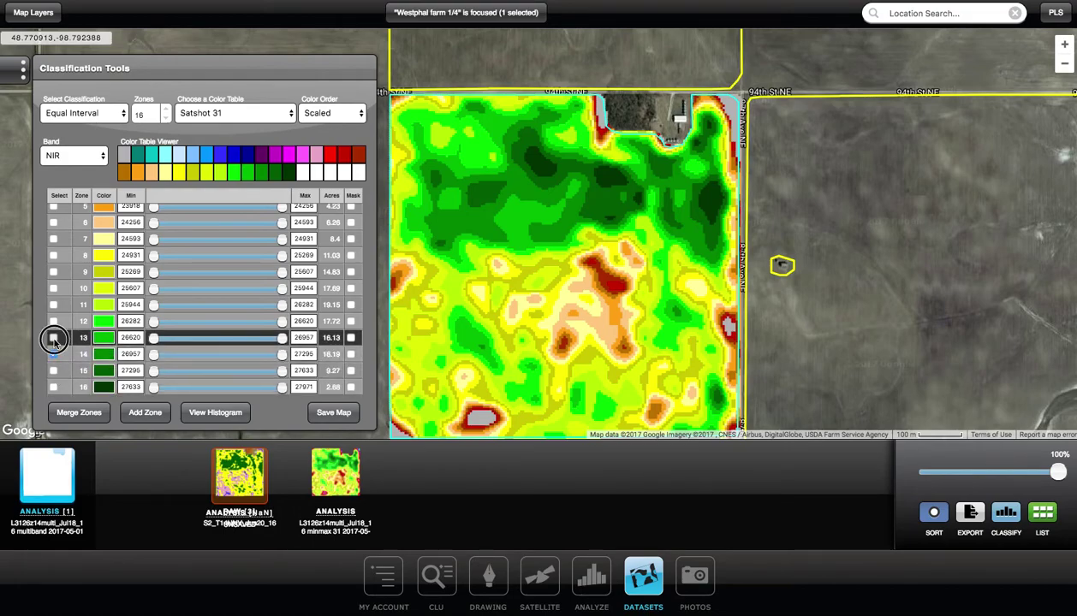
pyautogui.click(78, 413)
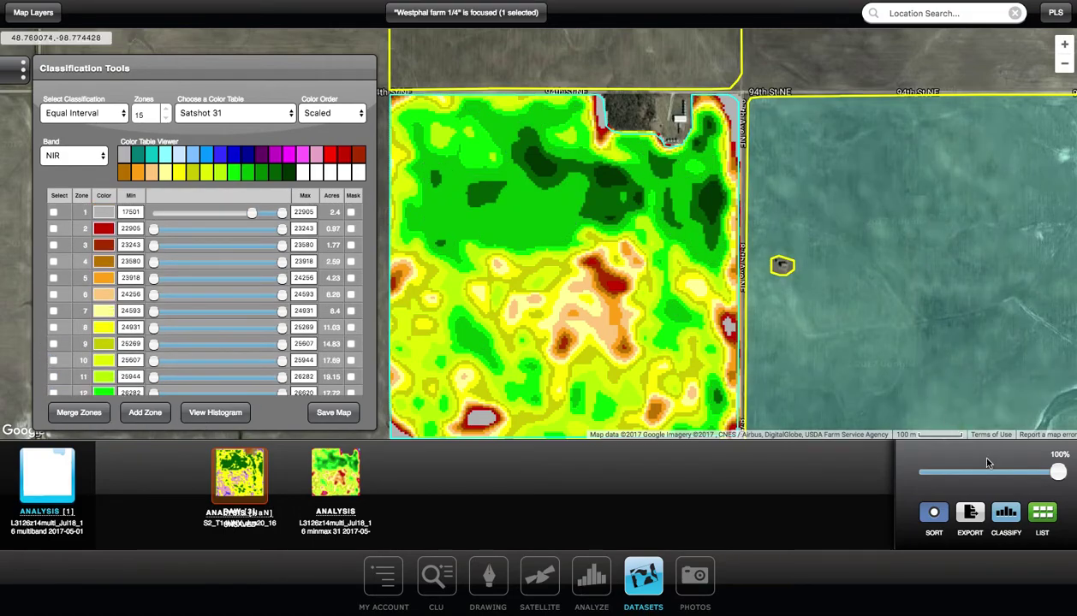
# Set the map opacity to 96% and recolor the NIR classification with the Red to Green 17 v1 color table in 17 zones.
pyautogui.moveTo(1058, 472)
pyautogui.mouseDown()
pyautogui.moveTo(914, 477)
pyautogui.moveTo(1052, 475)
pyautogui.mouseUp()
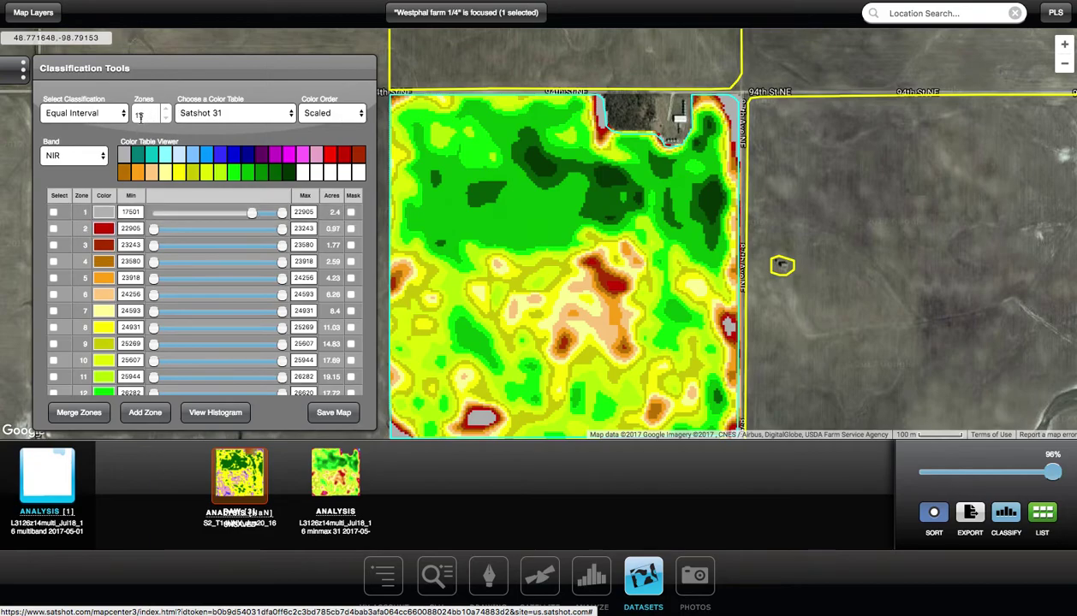
pyautogui.click(226, 120)
pyautogui.click(206, 146)
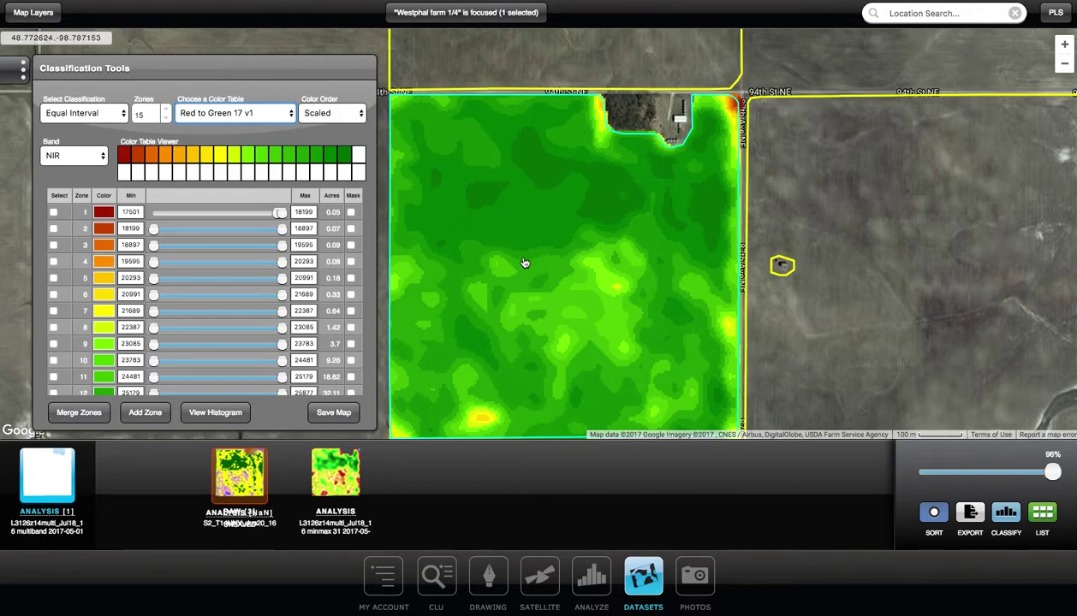
pyautogui.doubleClick(163, 108)
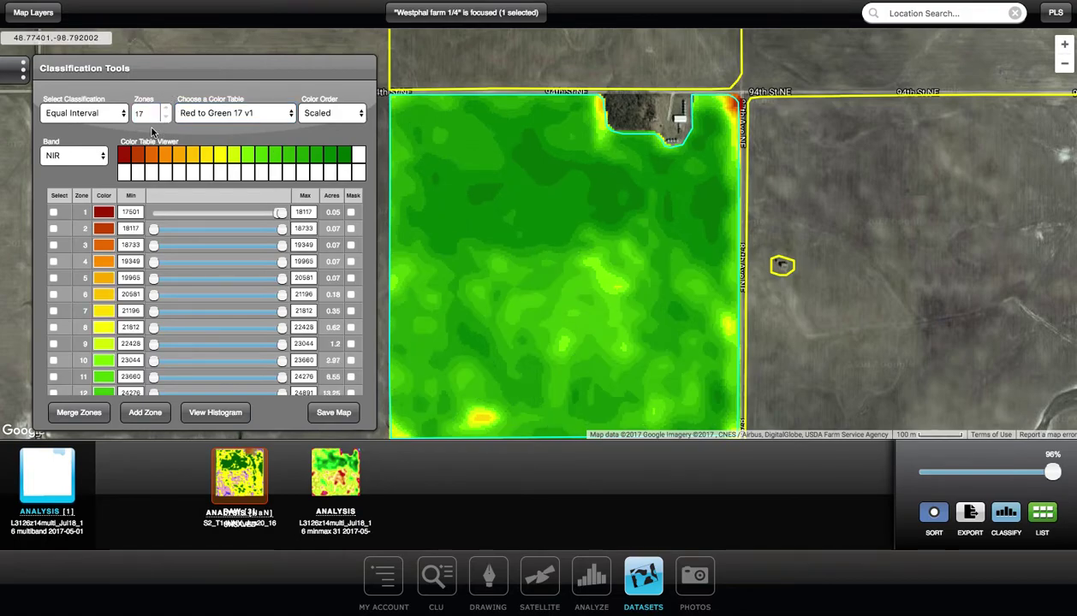
# Examine the acres per zone and the histogram of the 17-zone classification, and hide the histogram.
pyautogui.scroll(-3, 74, 304)
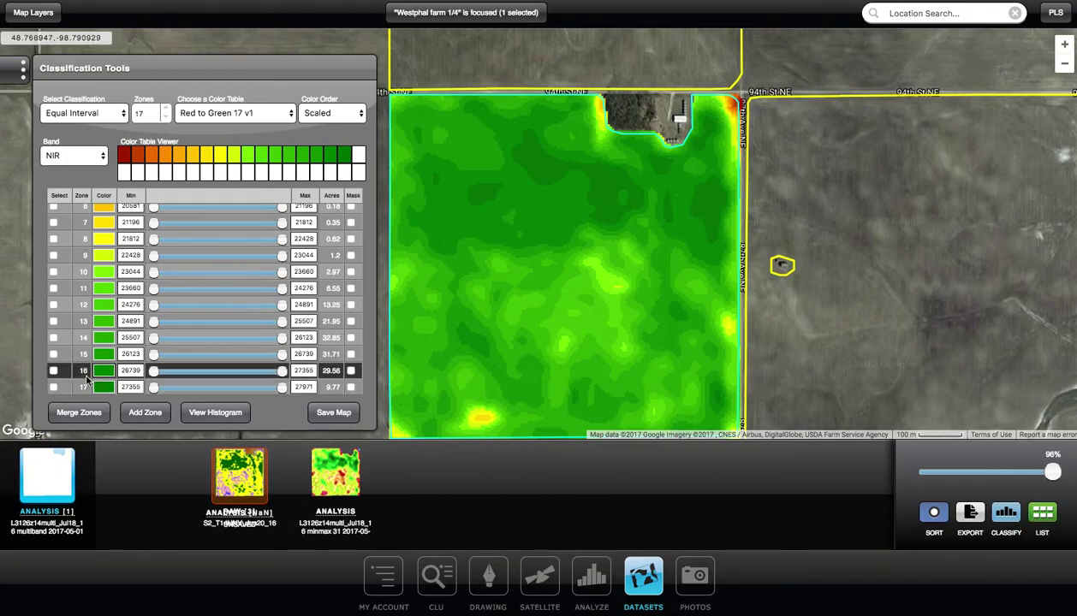
pyautogui.click(208, 414)
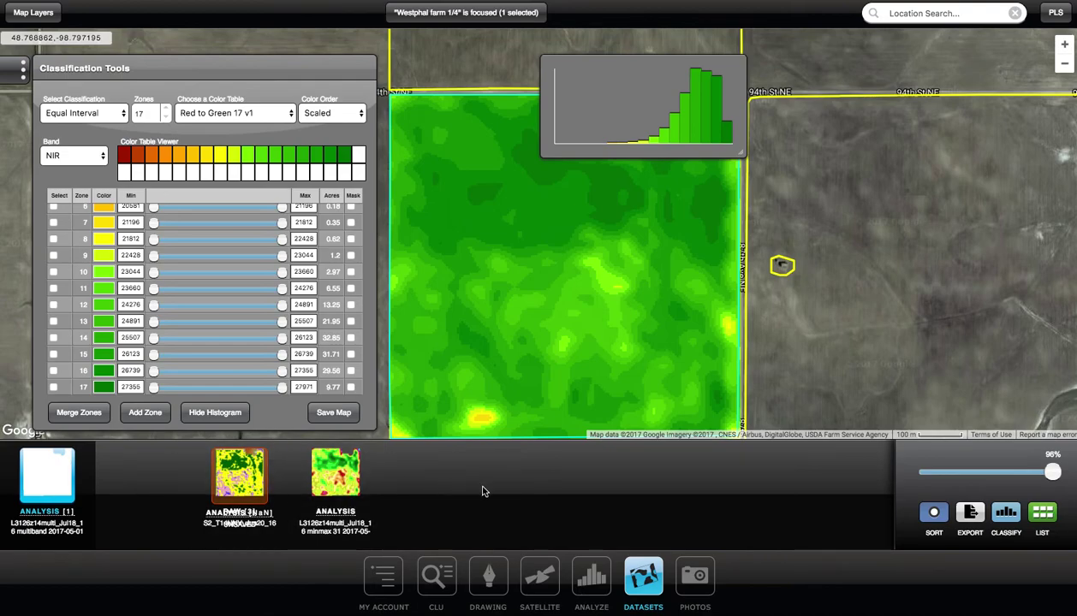
pyautogui.click(1042, 512)
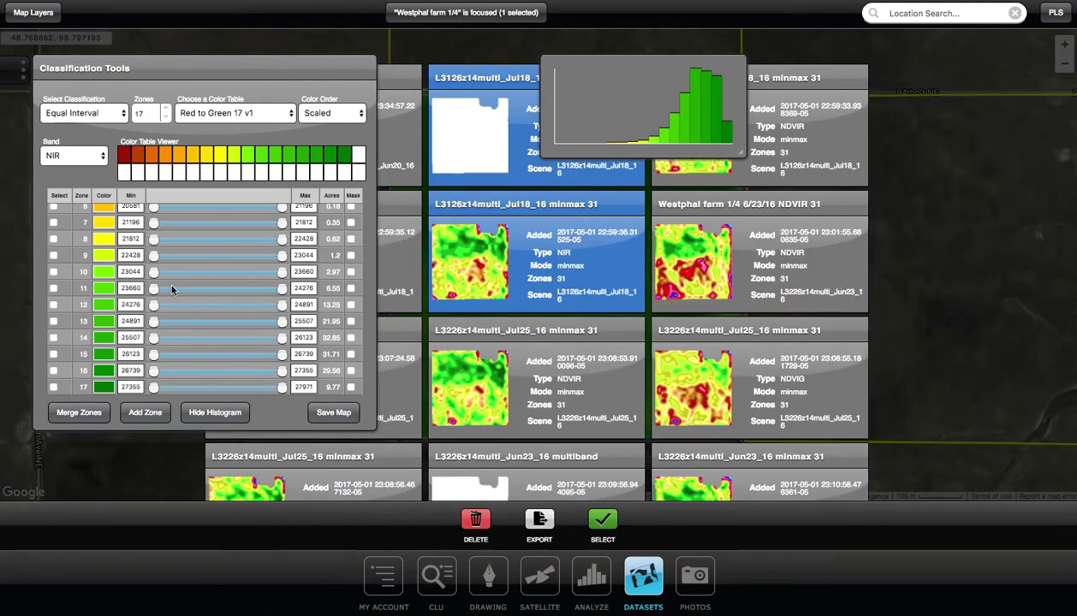
pyautogui.click(221, 411)
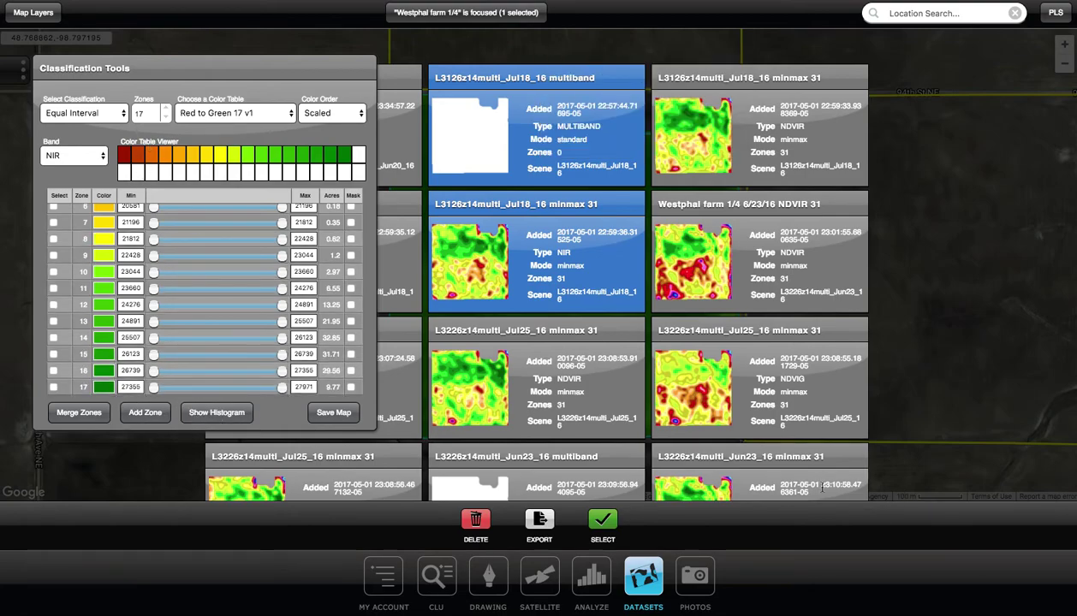
# Leave the dataset list and close the classification tools without saving the map.
pyautogui.click(643, 572)
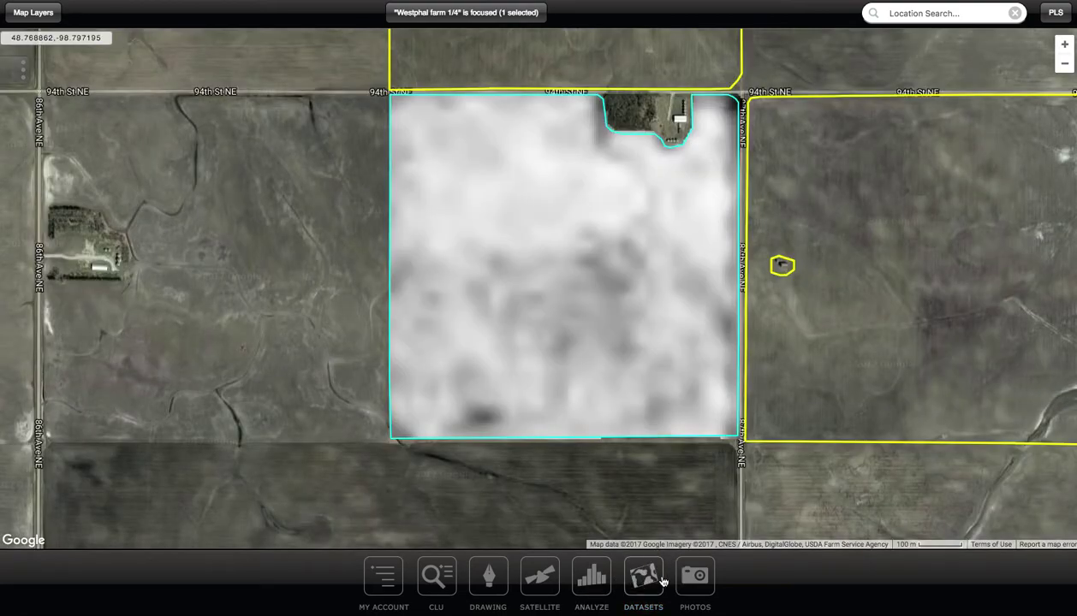
pyautogui.click(662, 582)
pyautogui.click(1005, 512)
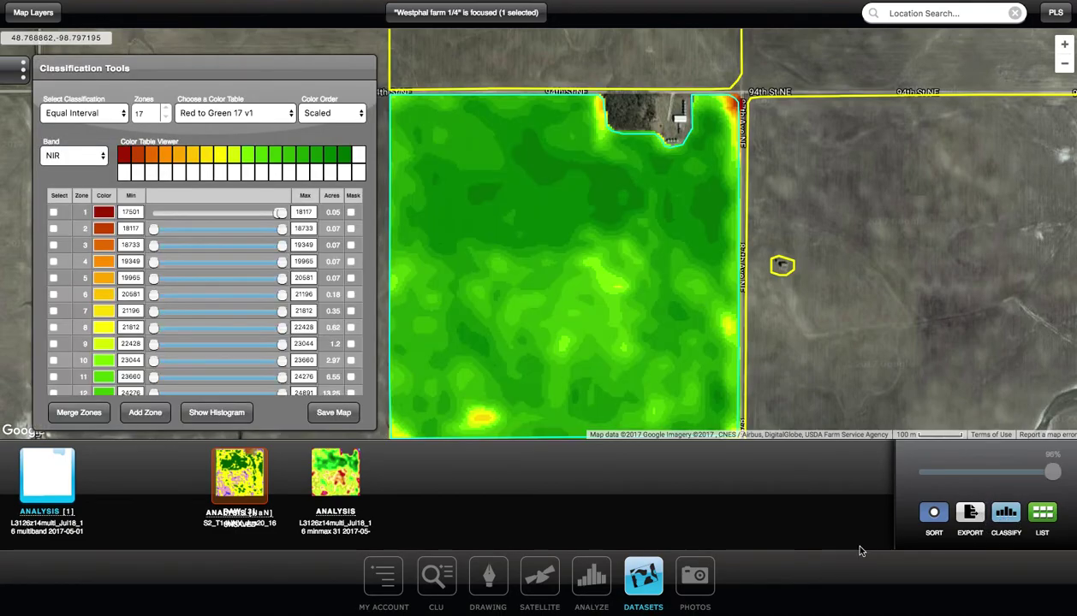
pyautogui.click(997, 508)
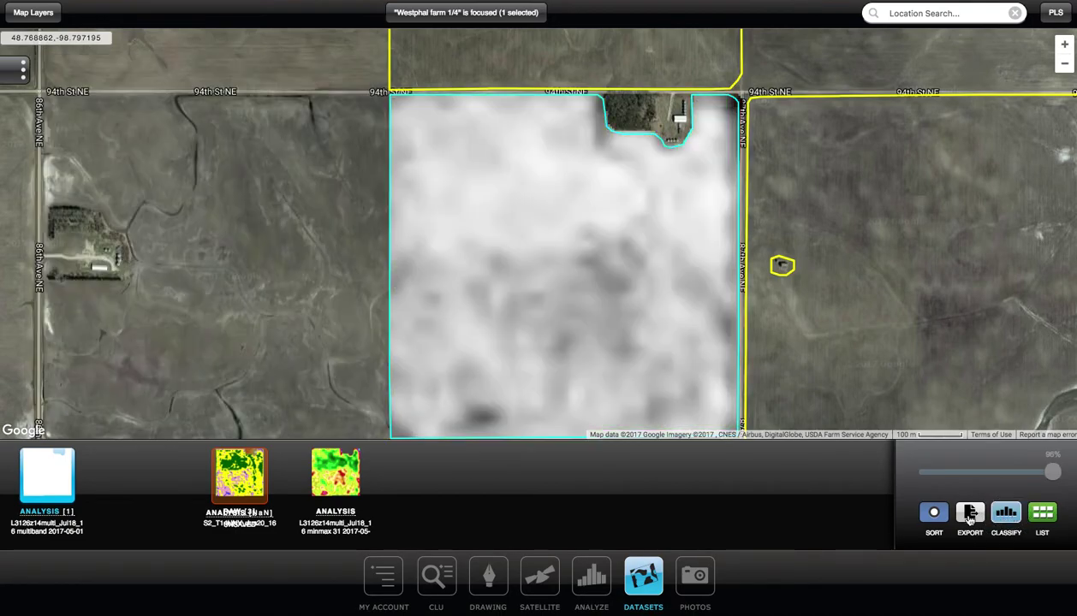
# Open the list of saved datasets and examine each one's preview, type, mode, zones and scene.
pyautogui.click(1032, 517)
pyautogui.scroll(-5, 487, 392)
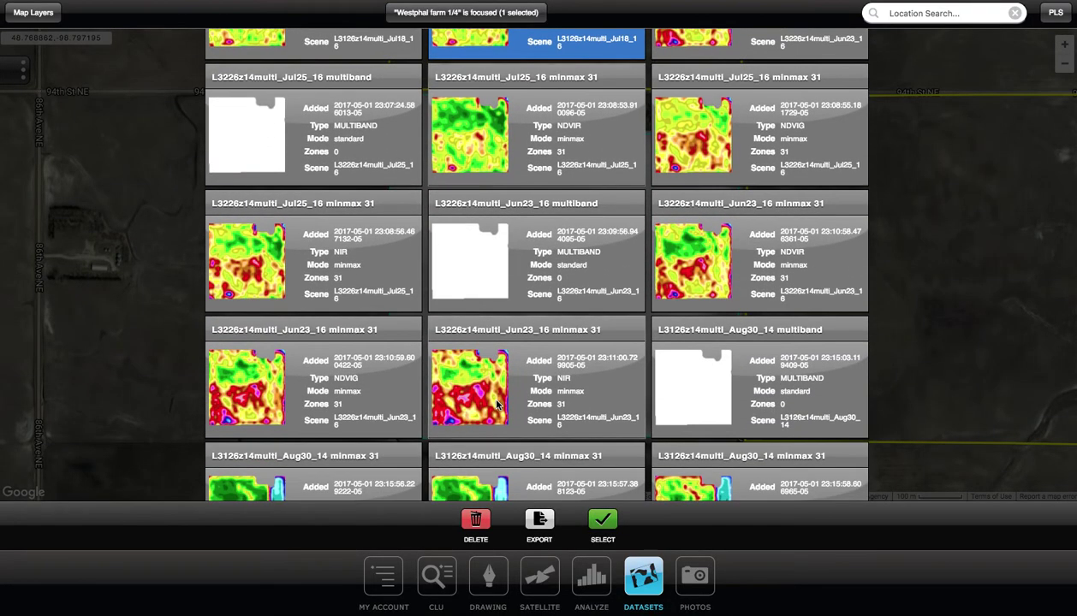
pyautogui.scroll(-10, 497, 405)
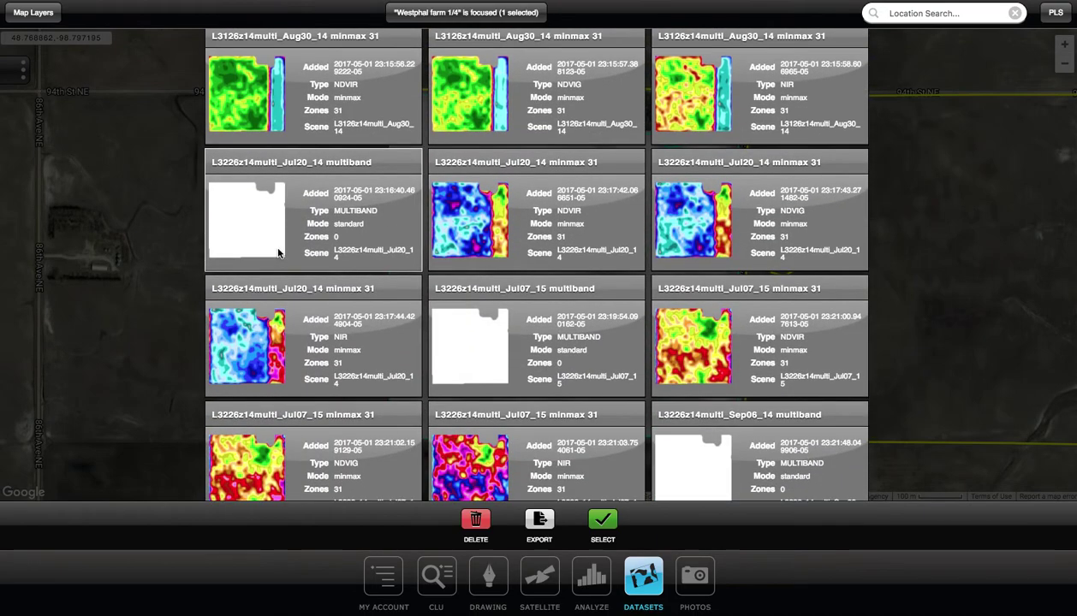
pyautogui.scroll(3, 445, 213)
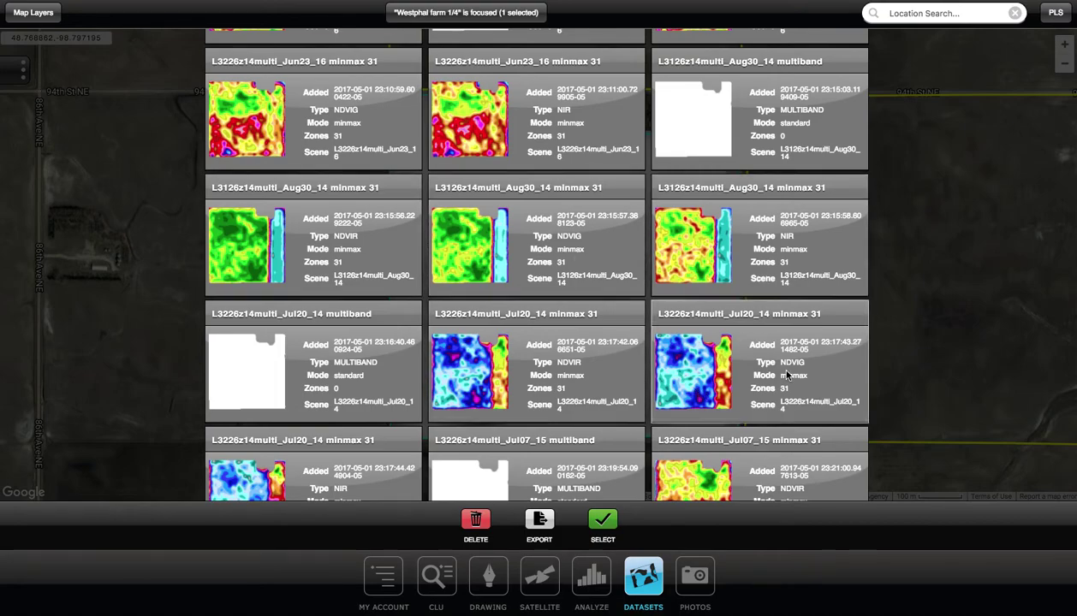
pyautogui.scroll(-5, 550, 371)
pyautogui.scroll(-3, 550, 372)
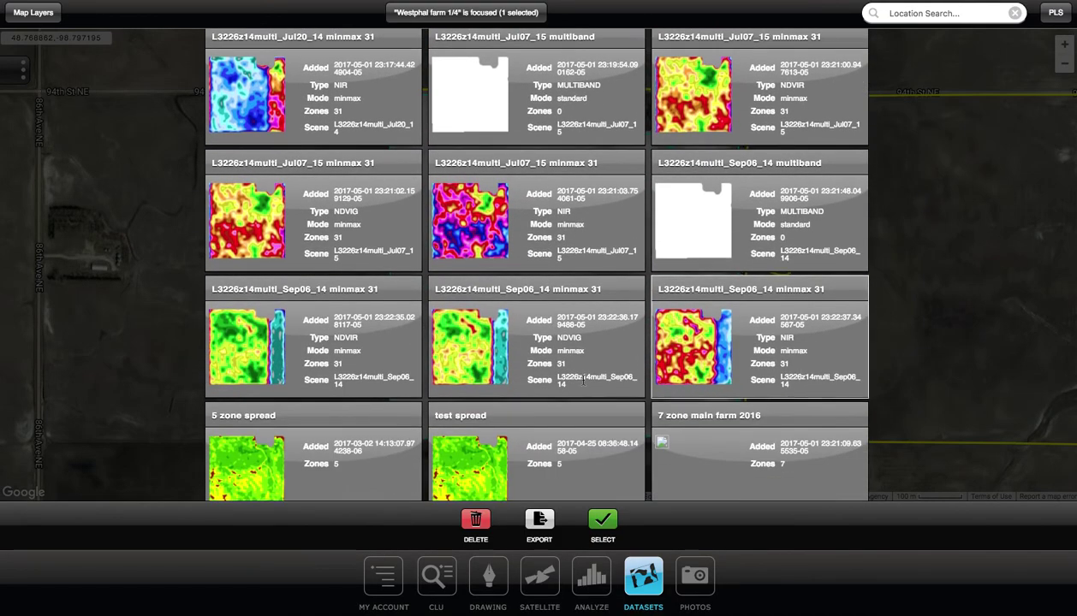
pyautogui.scroll(5, 561, 363)
pyautogui.scroll(15, 568, 358)
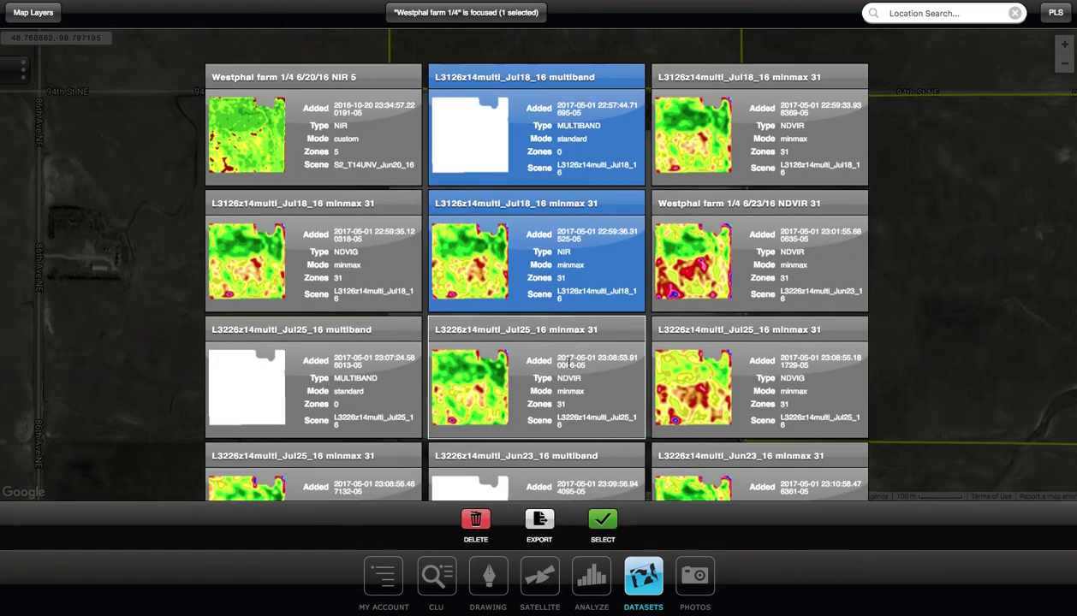
pyautogui.scroll(-8, 572, 353)
pyautogui.scroll(-6, 567, 363)
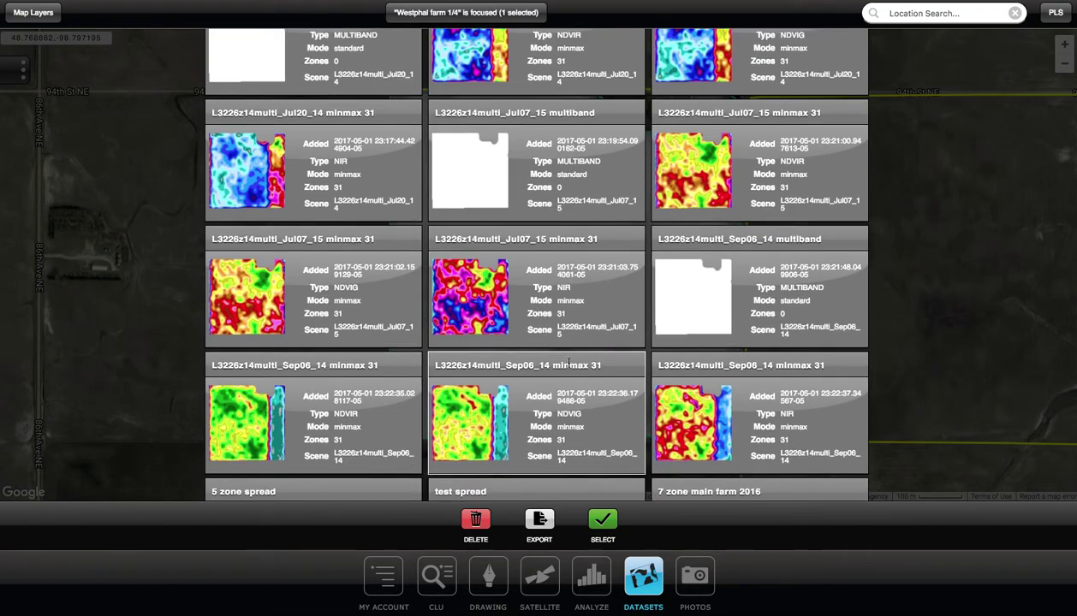
pyautogui.scroll(14, 568, 363)
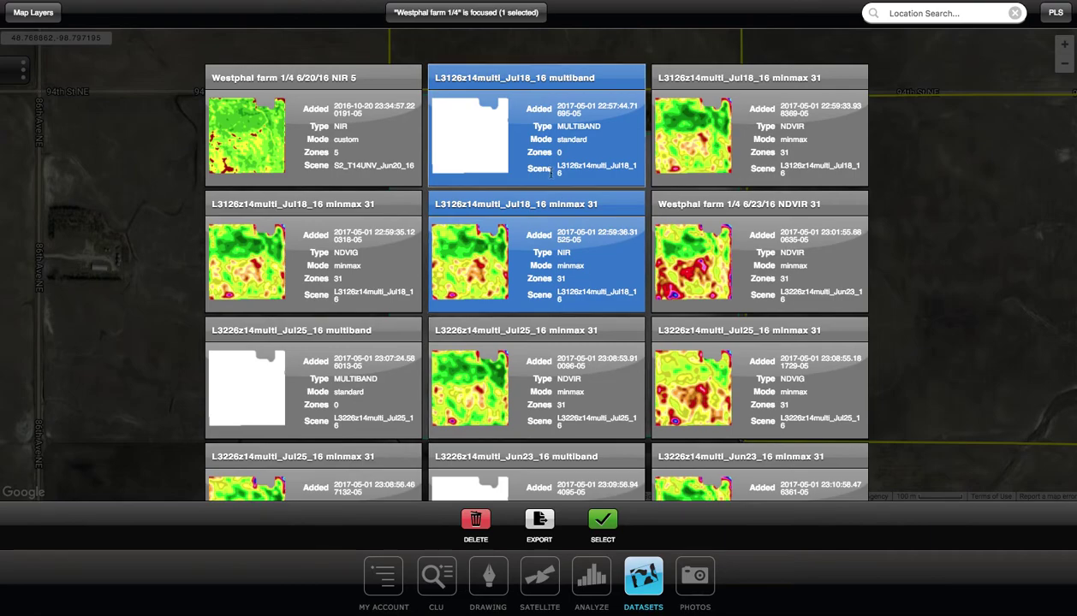
# Add the 6/20/16 NIR 5 dataset to the selection, then leave the list and reopen the datasets view over the map.
pyautogui.click(315, 140)
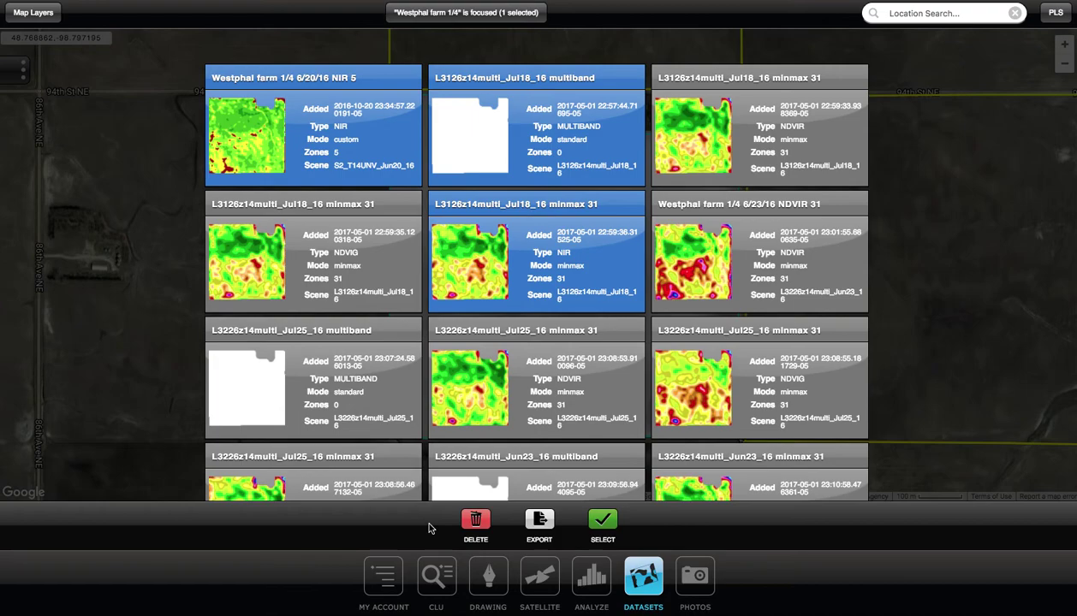
pyautogui.click(638, 580)
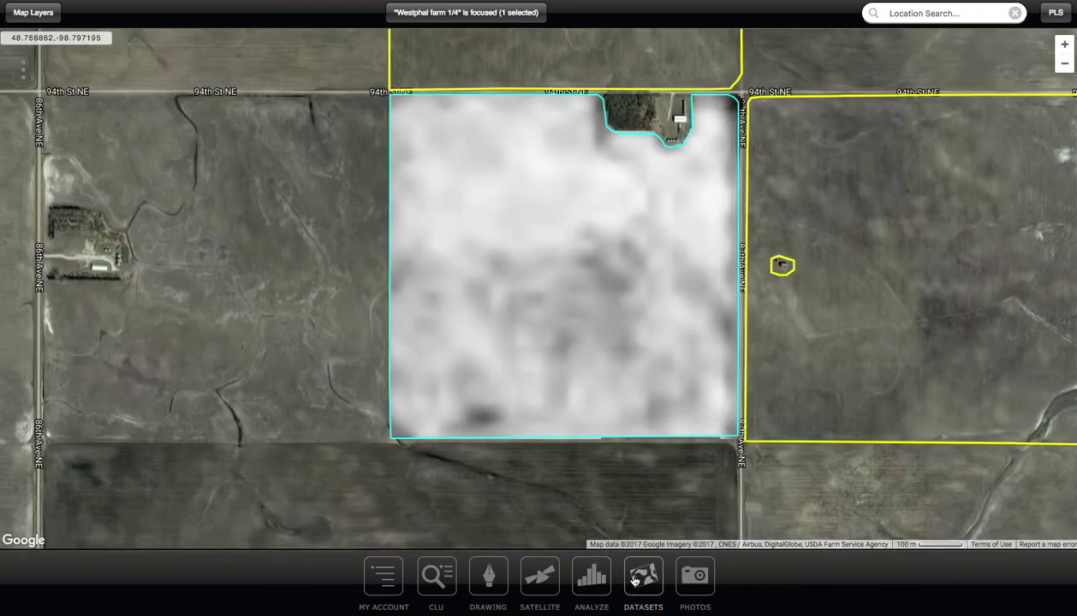
pyautogui.click(652, 580)
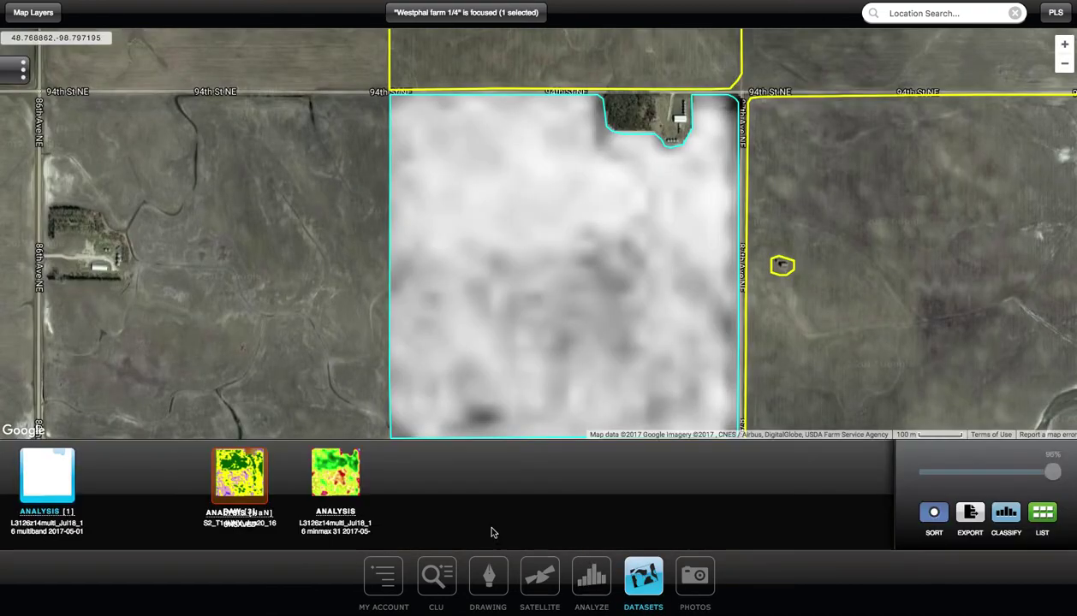
# Remove the L3126z14multi_Jul18_16 multiband layer from the map and choose the Jul18_16 minmax 31 dataset for display.
pyautogui.click(36, 469)
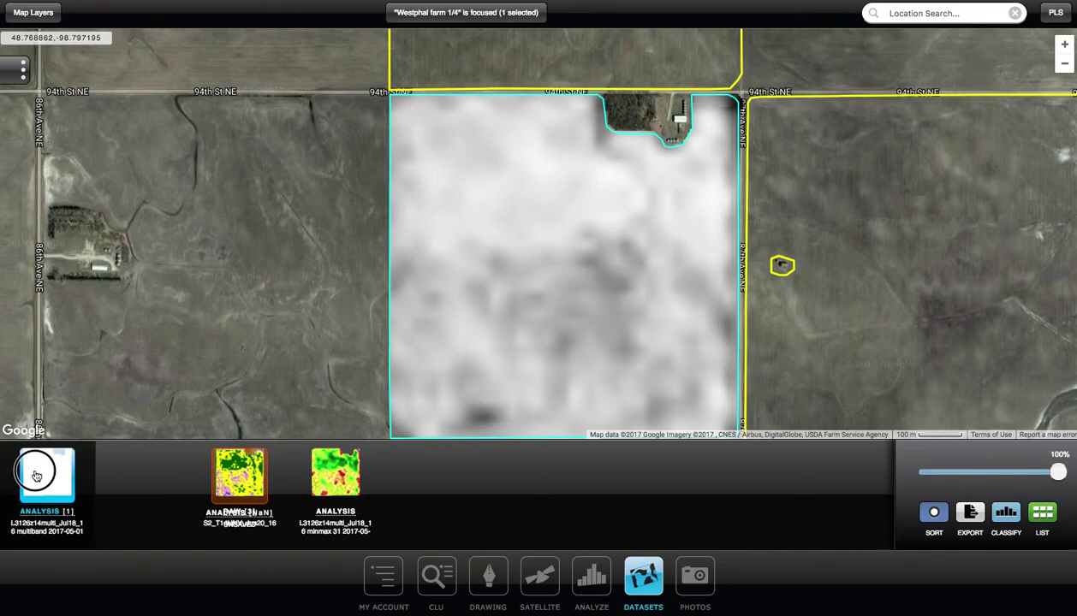
pyautogui.click(236, 472)
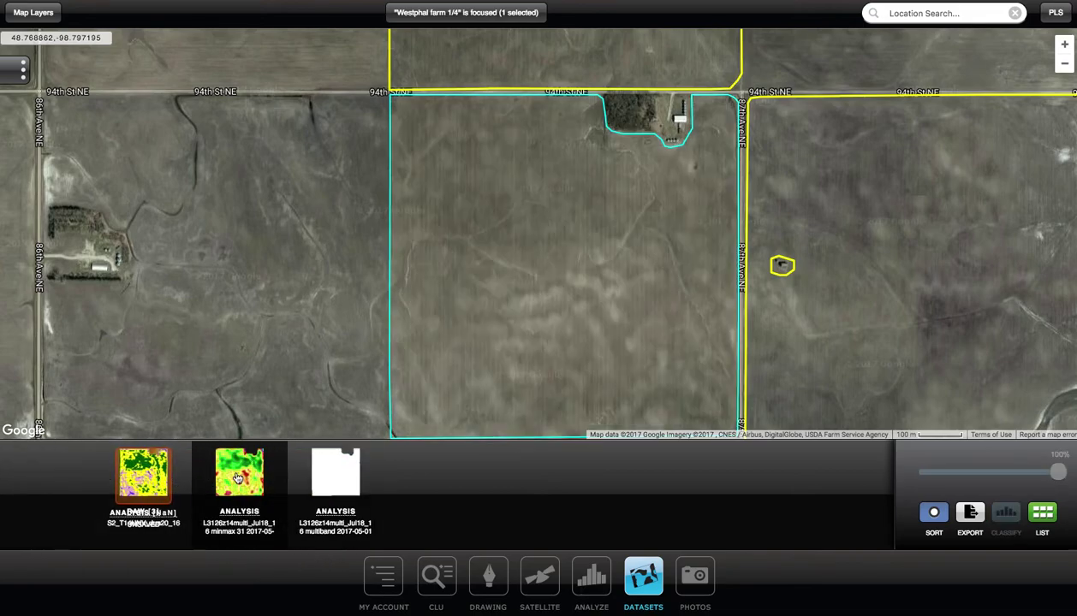